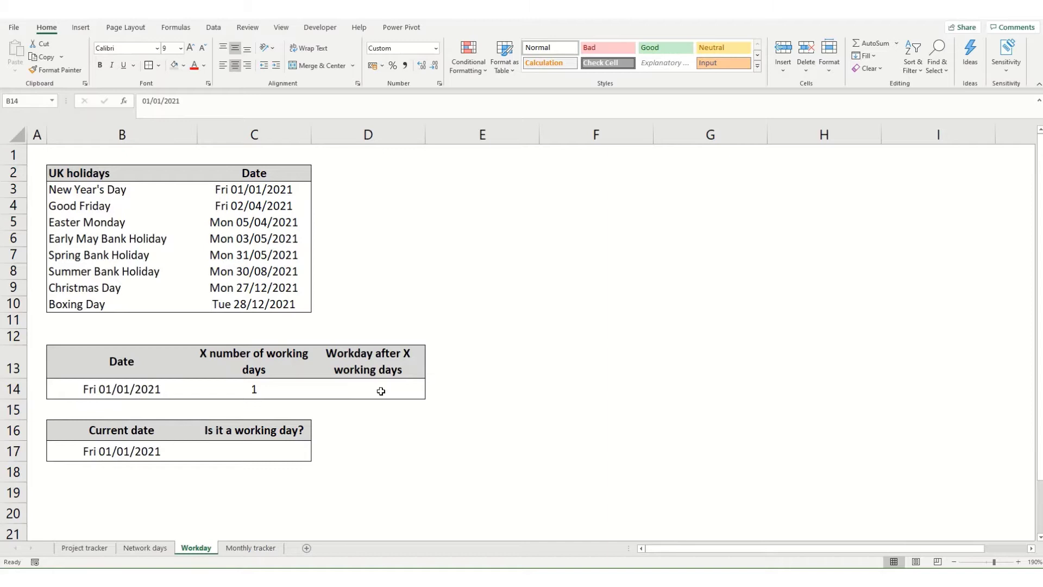
- Enter =WORKDAY(B14,C14,$C$3:$C$10) in D14 so it returns Mon 04/01/2021
click(361, 390)
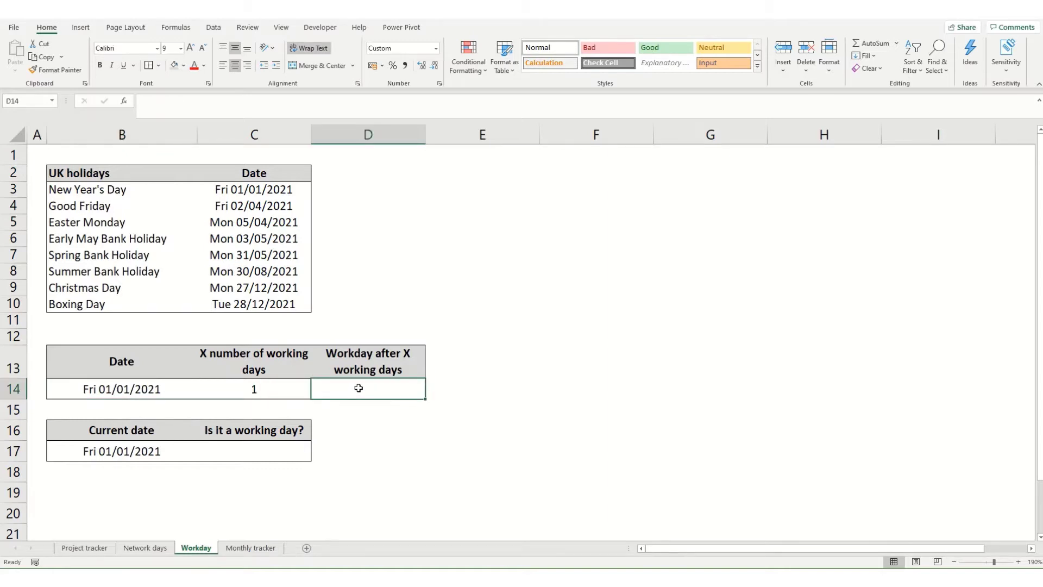
text(=work)
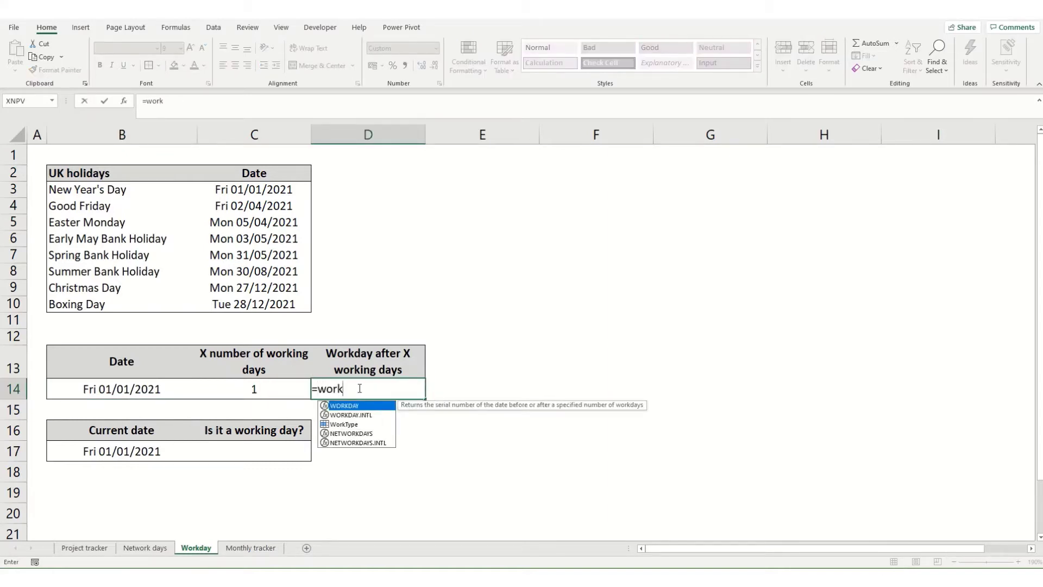
key(Tab)
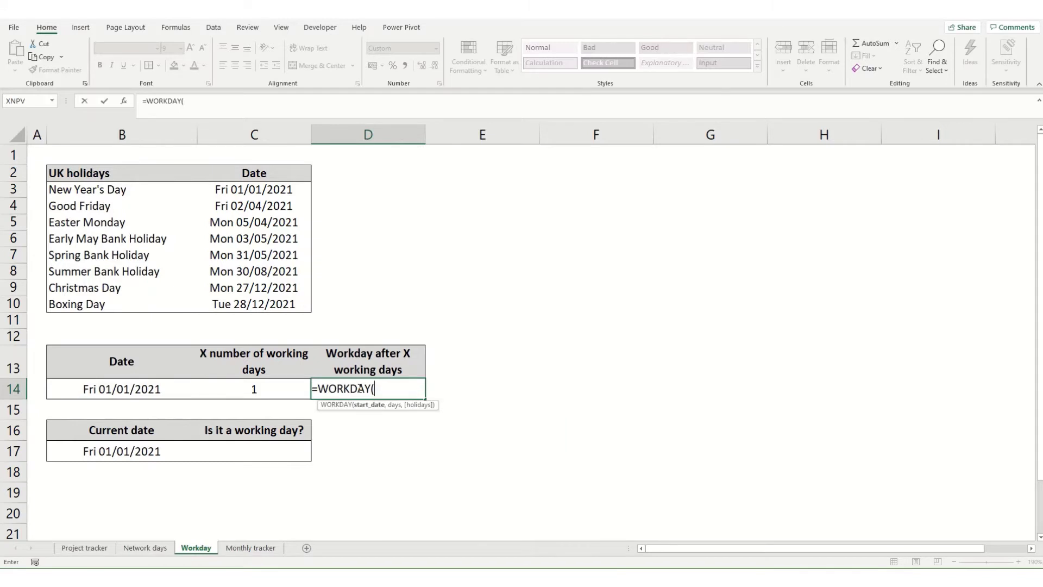
click(100, 386)
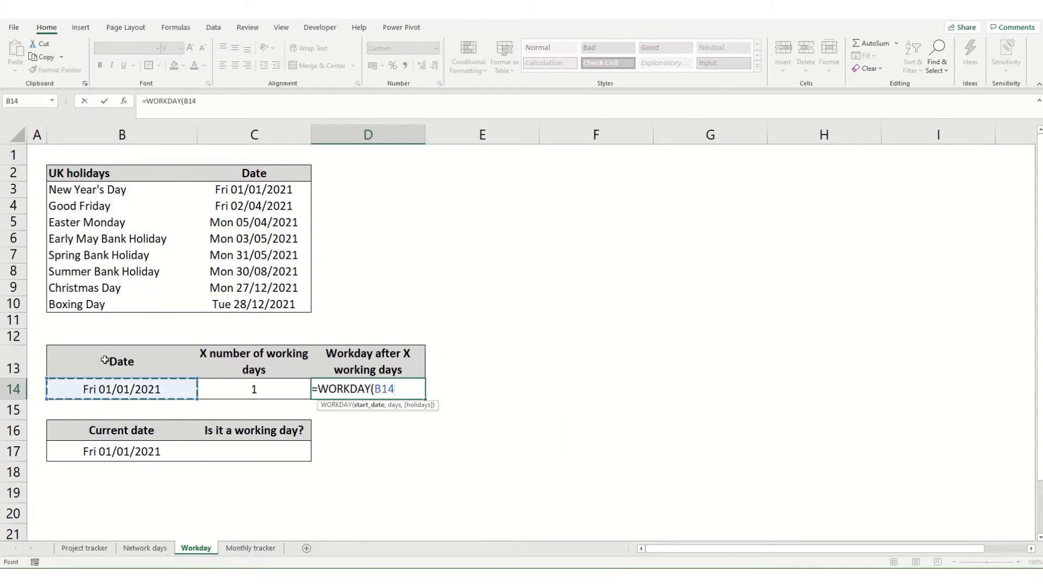
text(,)
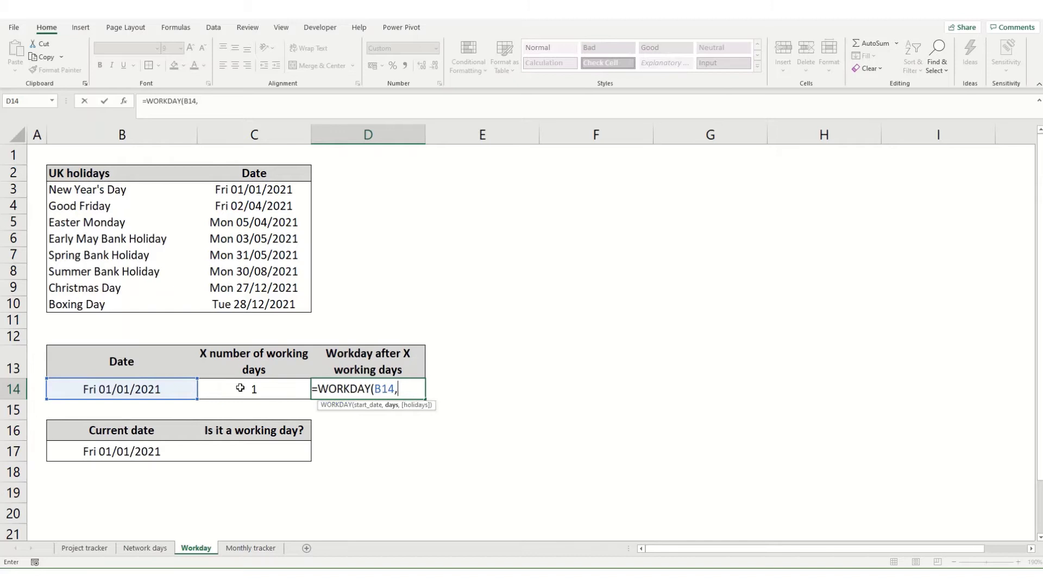
click(240, 388)
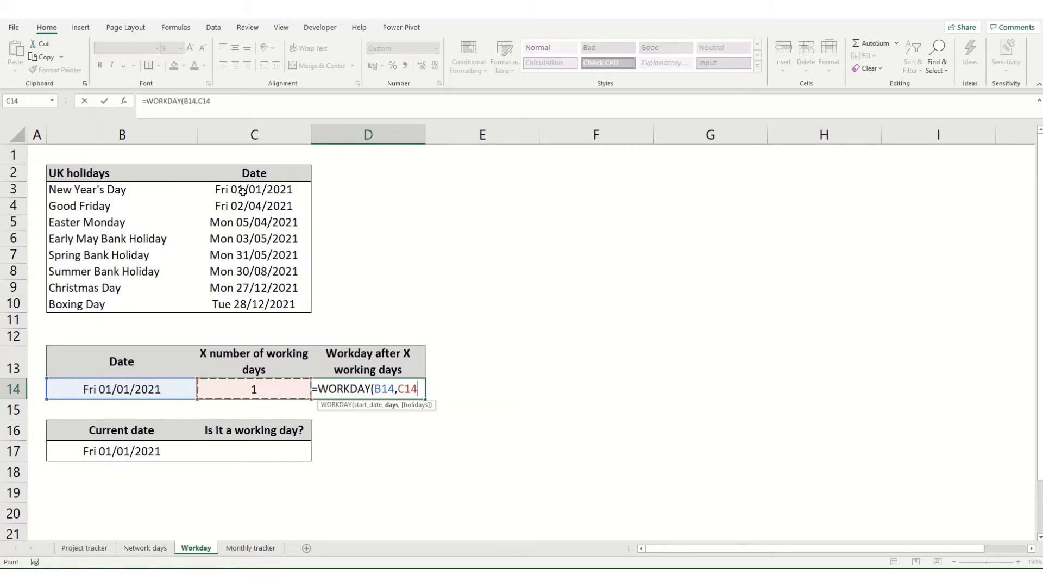
text(,)
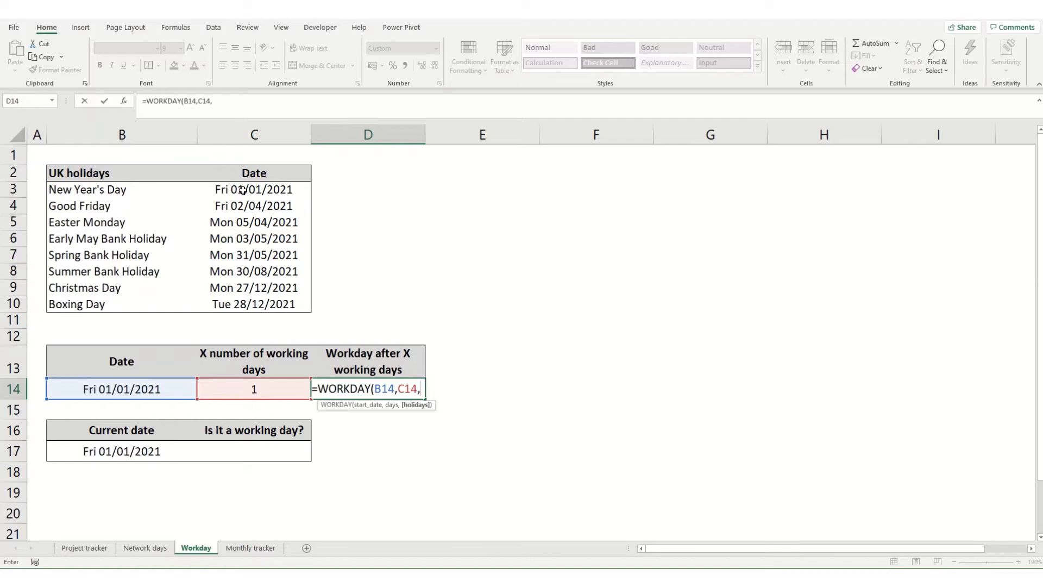
drag(242, 188, 231, 302)
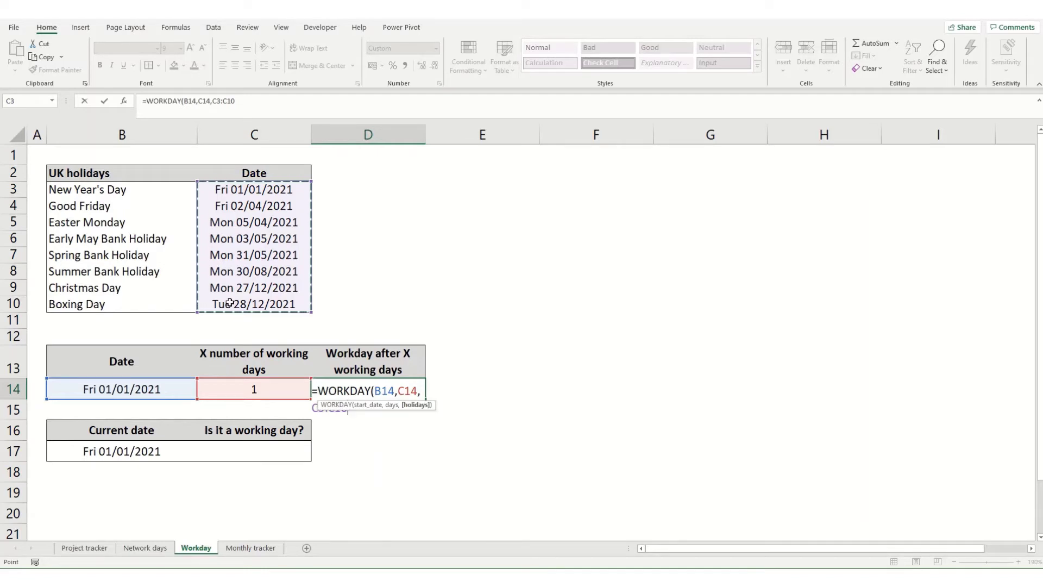
key(F4)
text())
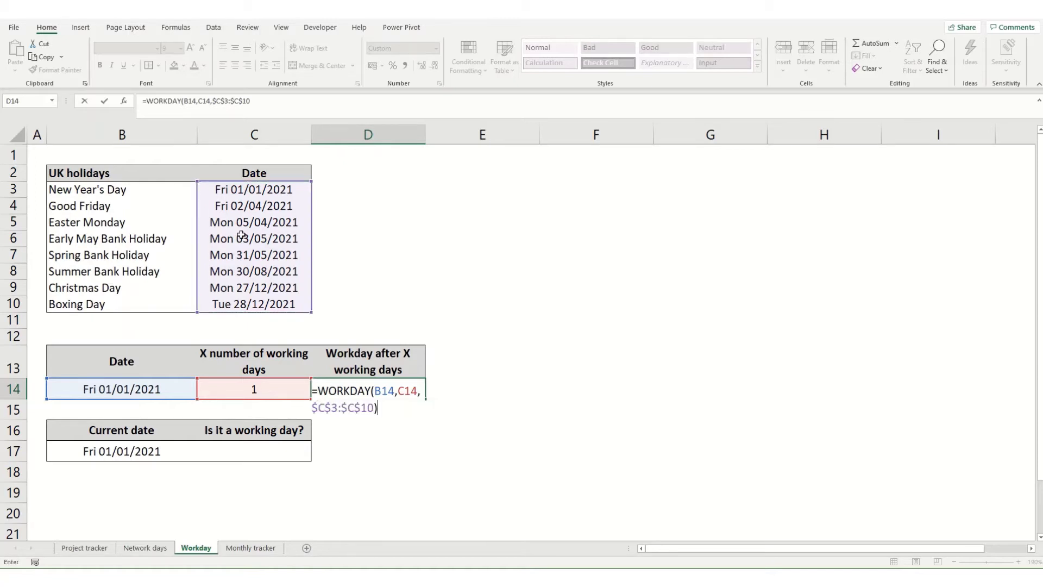
key(Return)
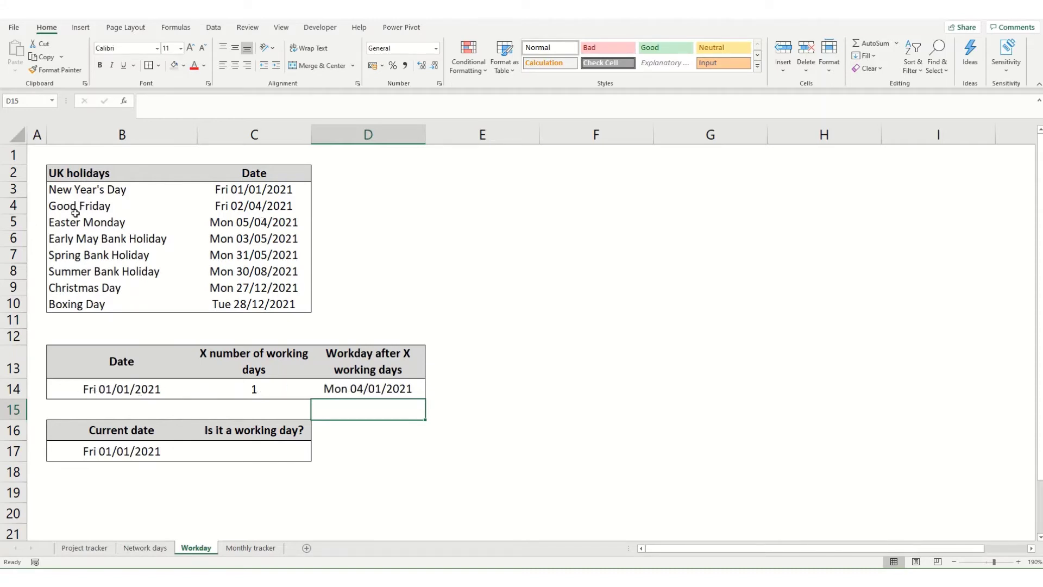
- Set B14 to 01/04/2021 and C14 to 10 working days, giving Mon 19/04/2021
click(88, 390)
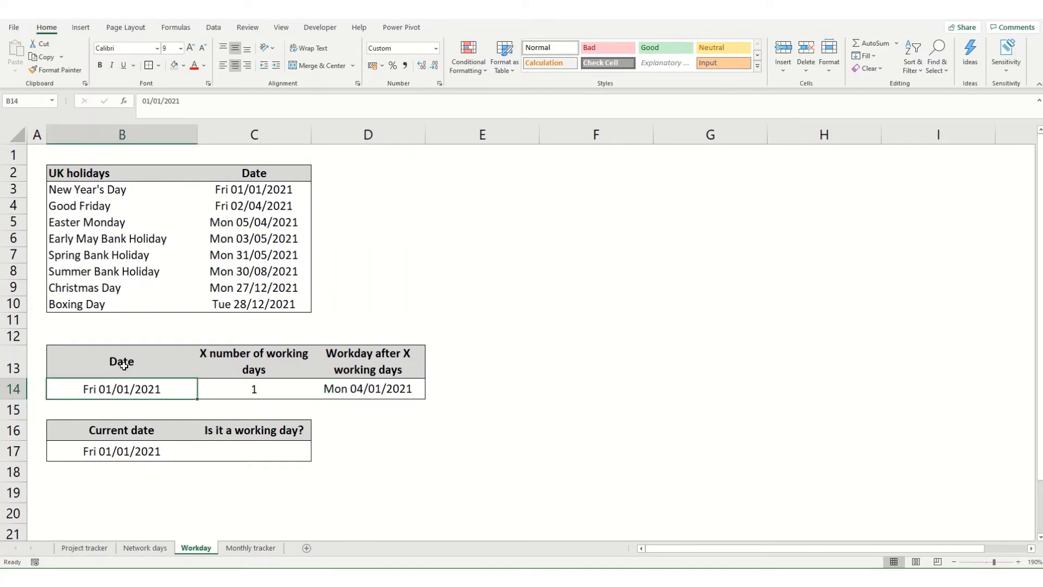
text(01/04/)
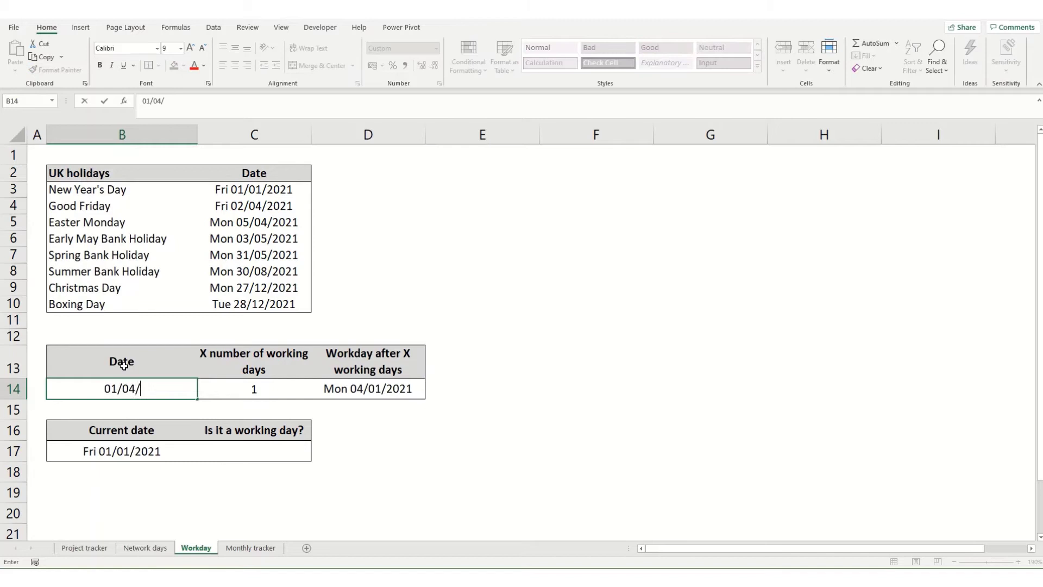
text(2021)
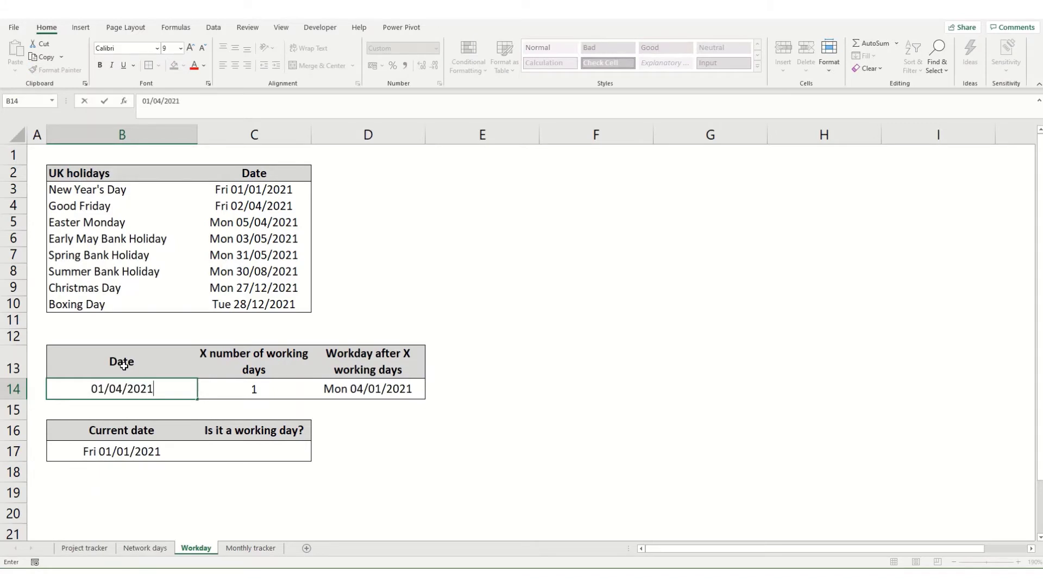
key(Return)
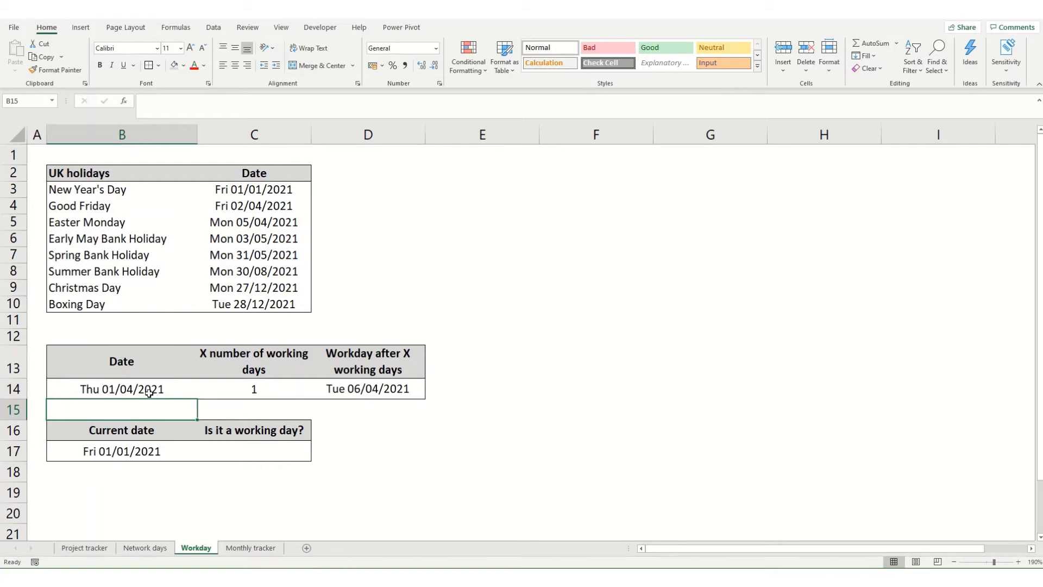
click(239, 390)
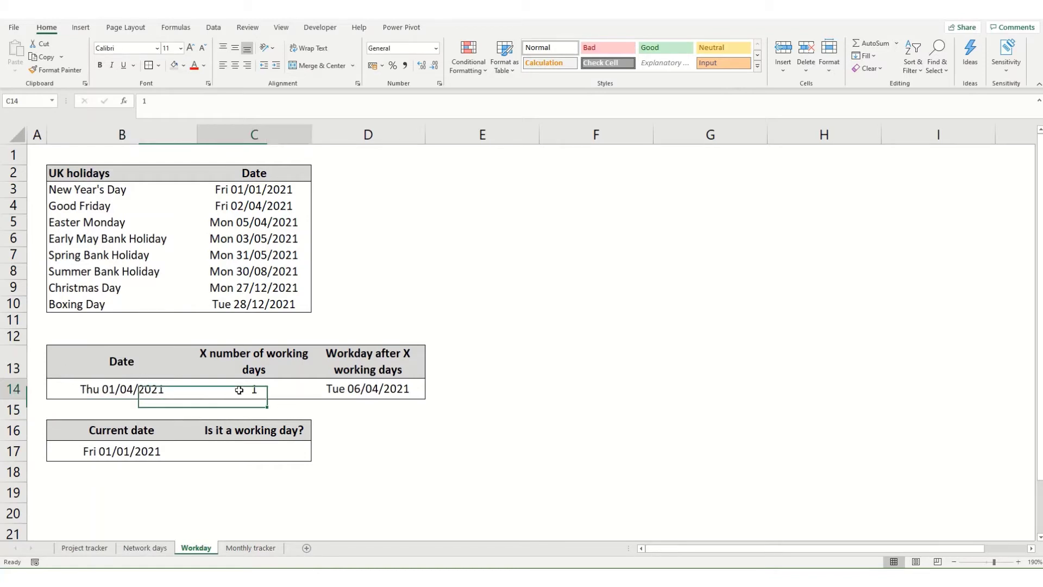
text(10)
key(Return)
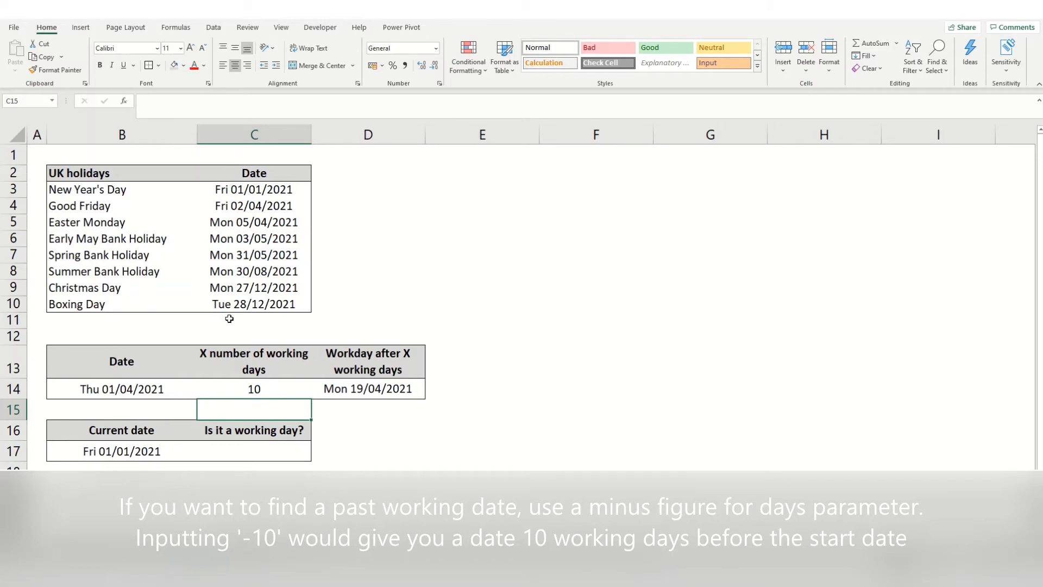
click(349, 389)
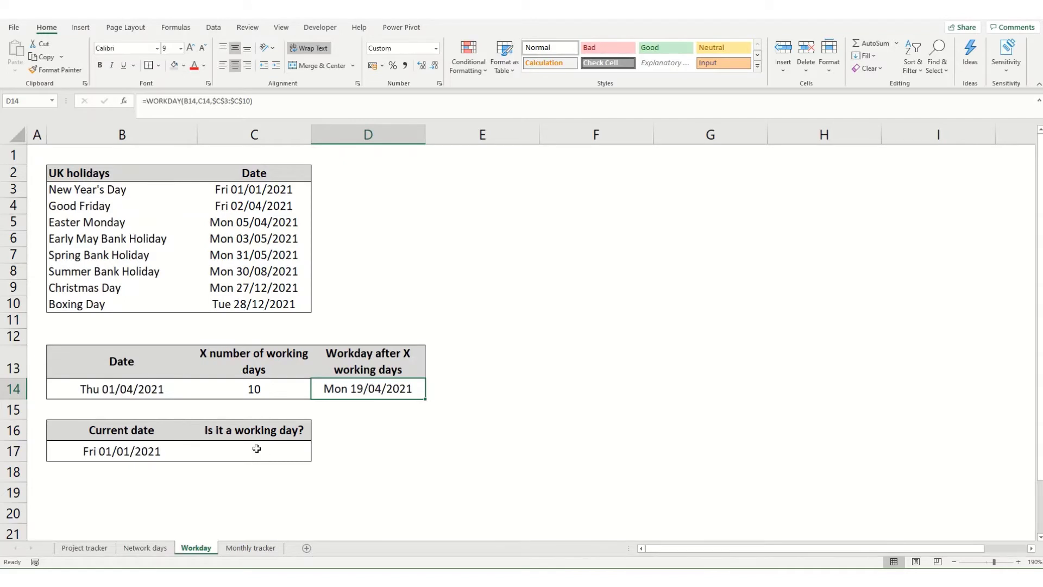
- Copy D14's formula into E14, then start a WORKDAY.INTL formula using B14 and C14
key(ctrl+c)
key(Right)
key(ctrl+v)
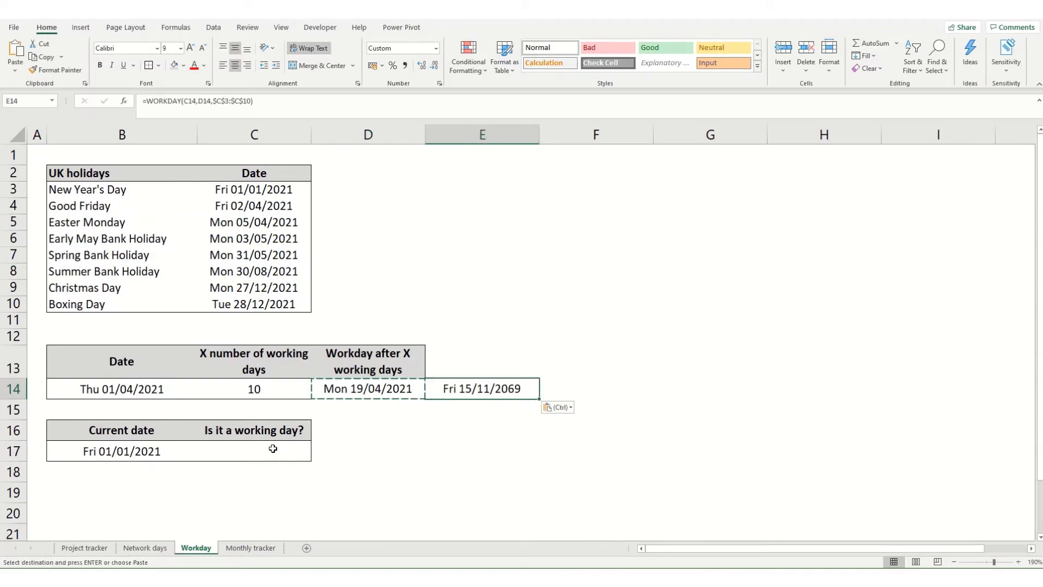
text(=)
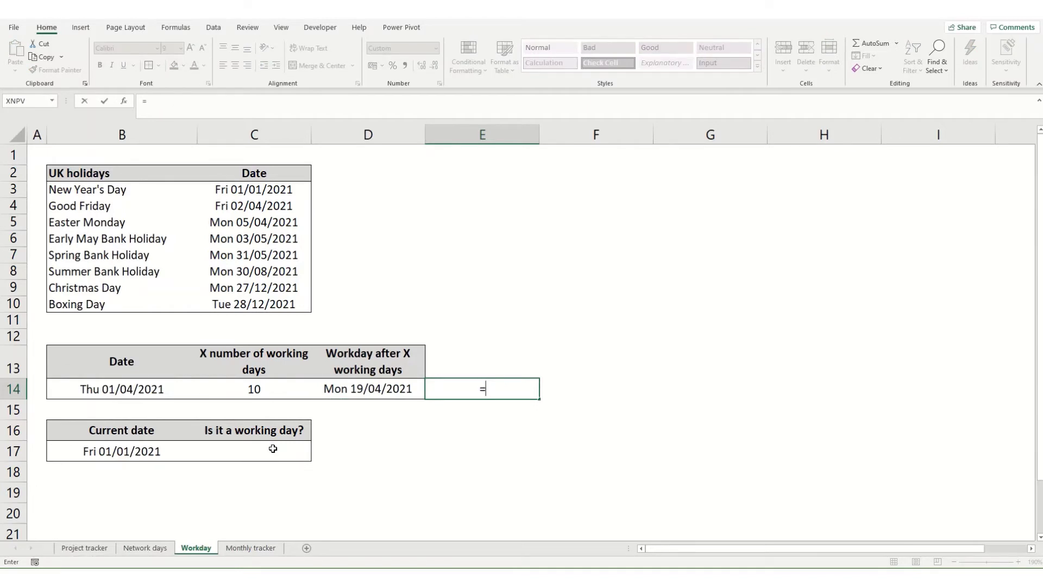
text(work)
key(Down)
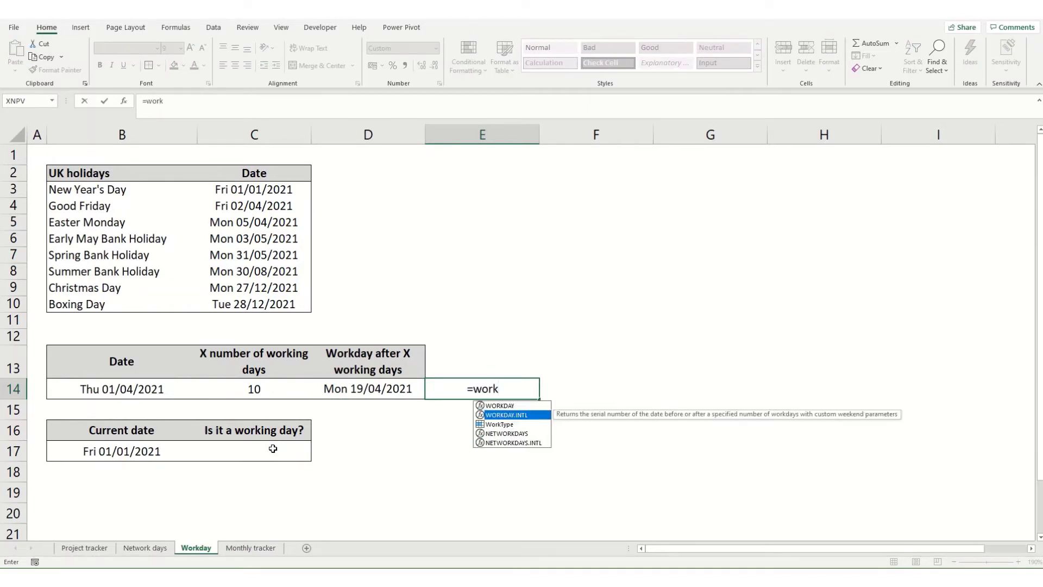
double_click(525, 416)
click(100, 393)
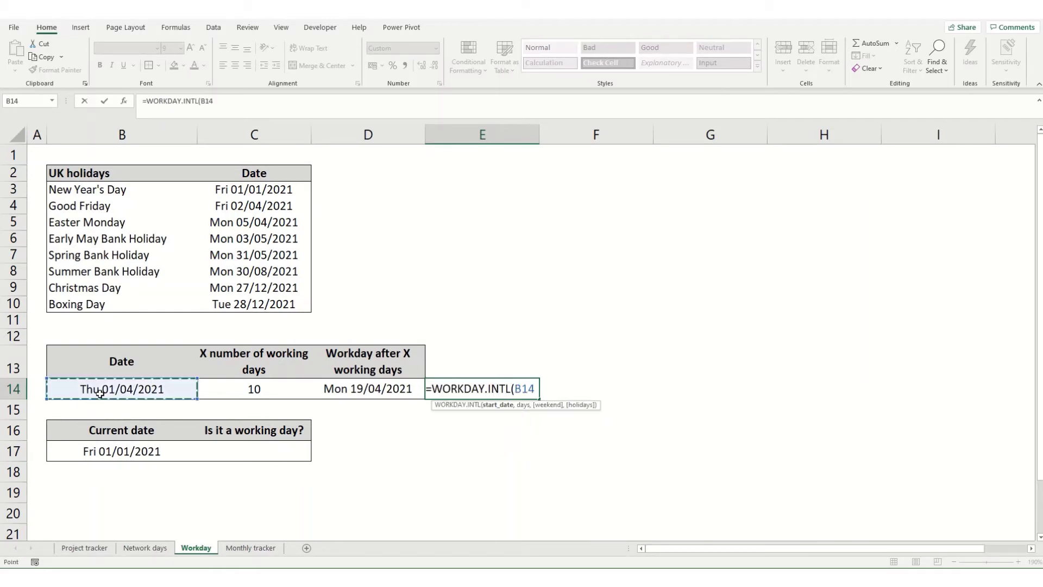
text(,)
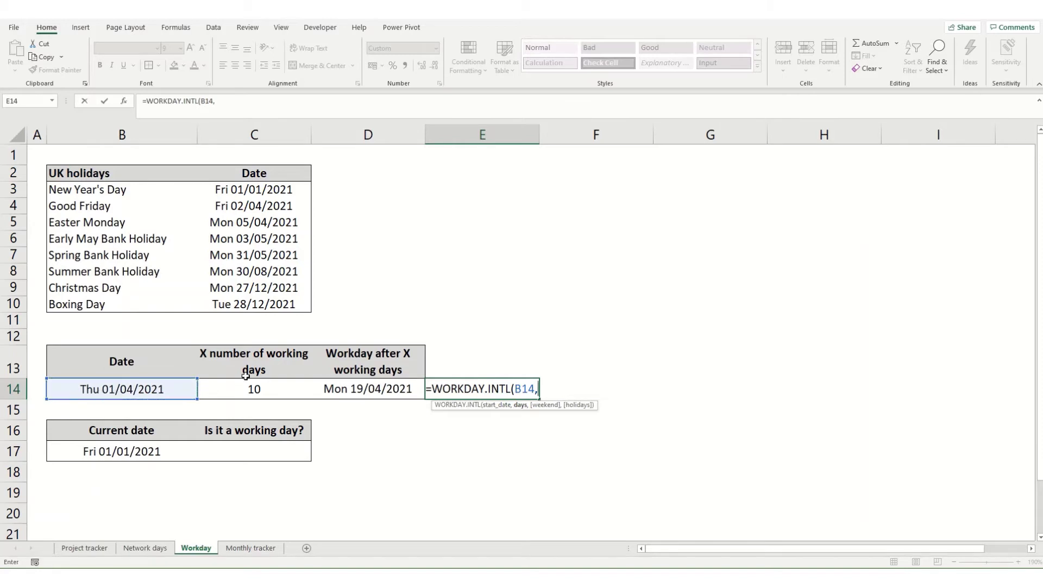
click(245, 387)
text(,)
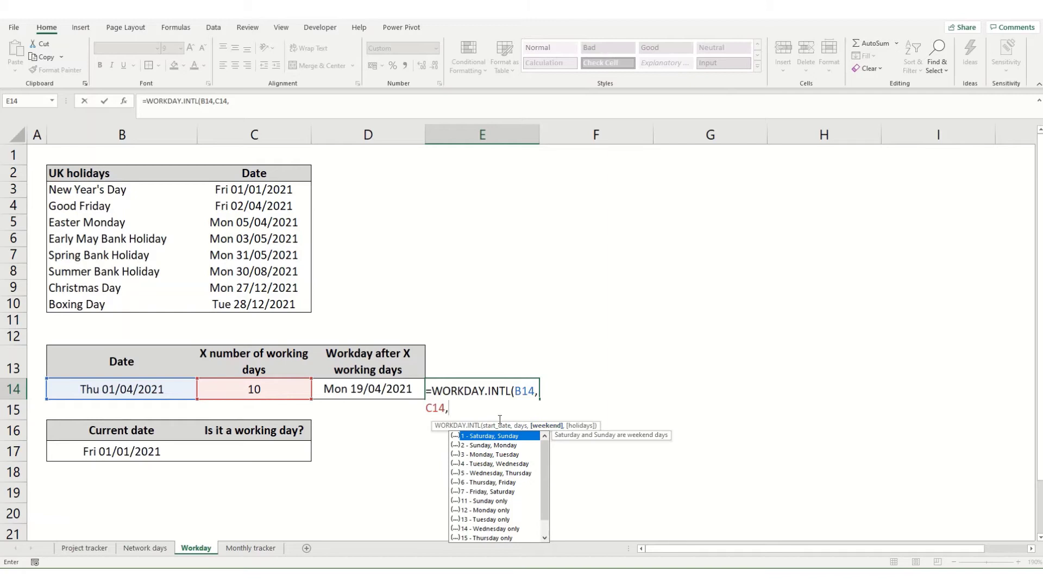
- Finish it with Sunday-only weekend code 11 and an absolute holiday range, then undo E14's result
click(474, 501)
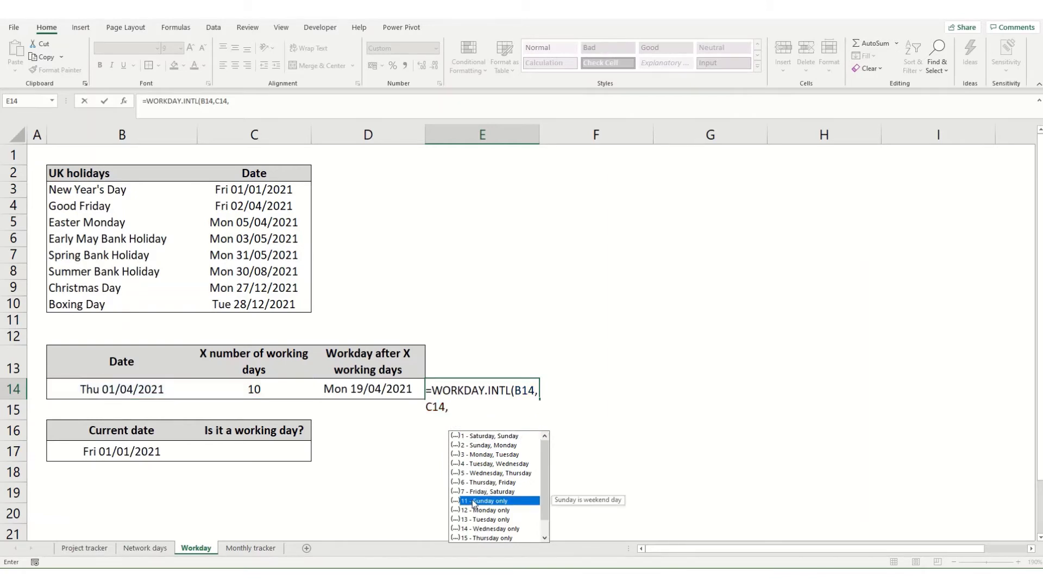
double_click(474, 501)
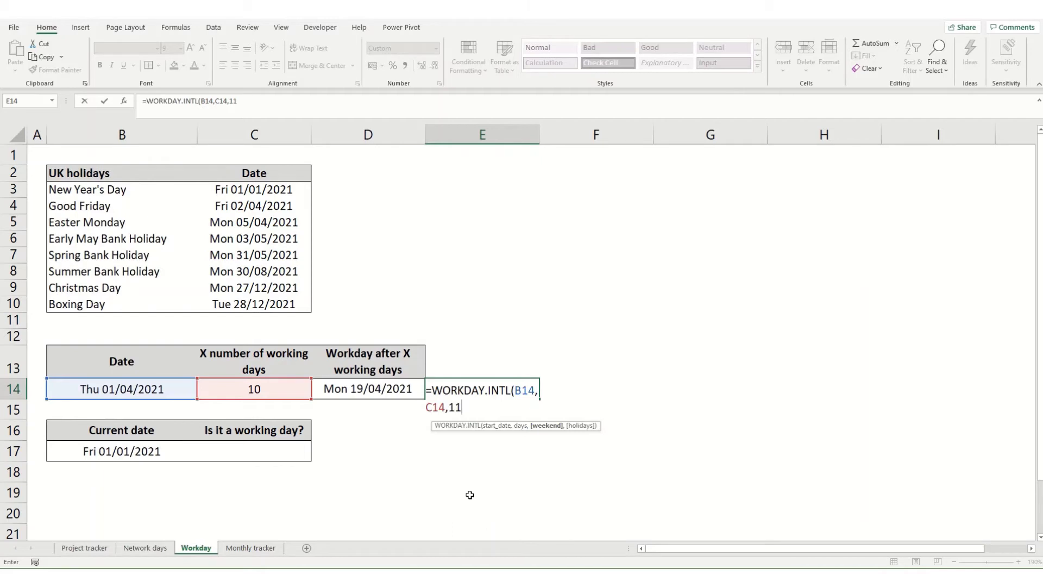
text(,)
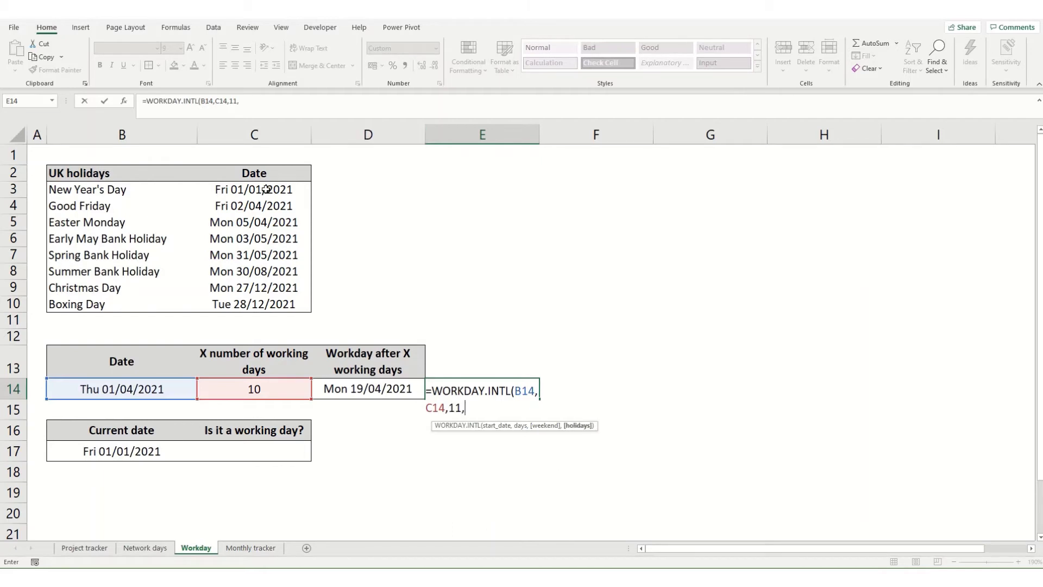
drag(265, 189, 259, 303)
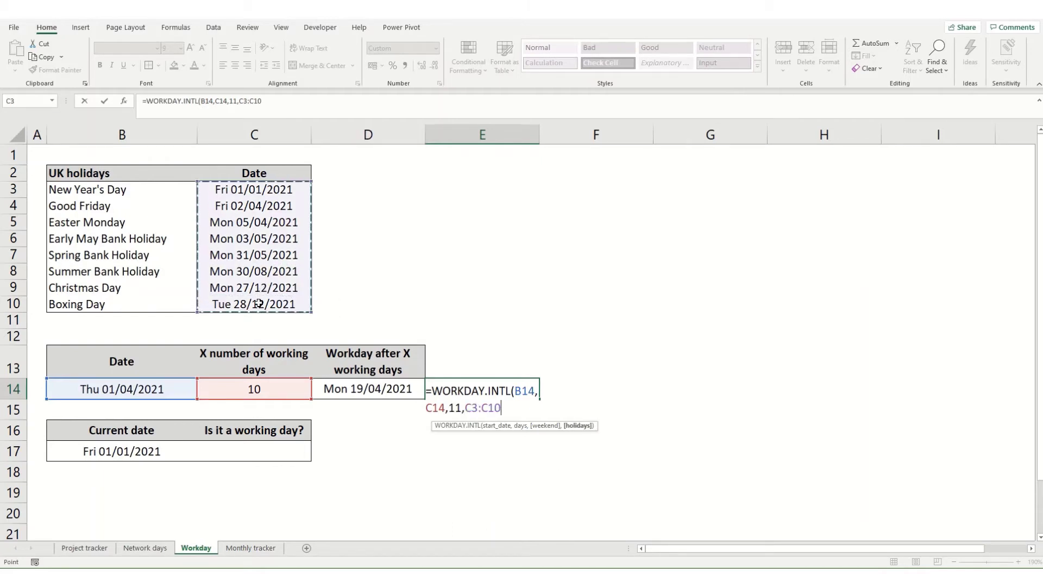
key(F4)
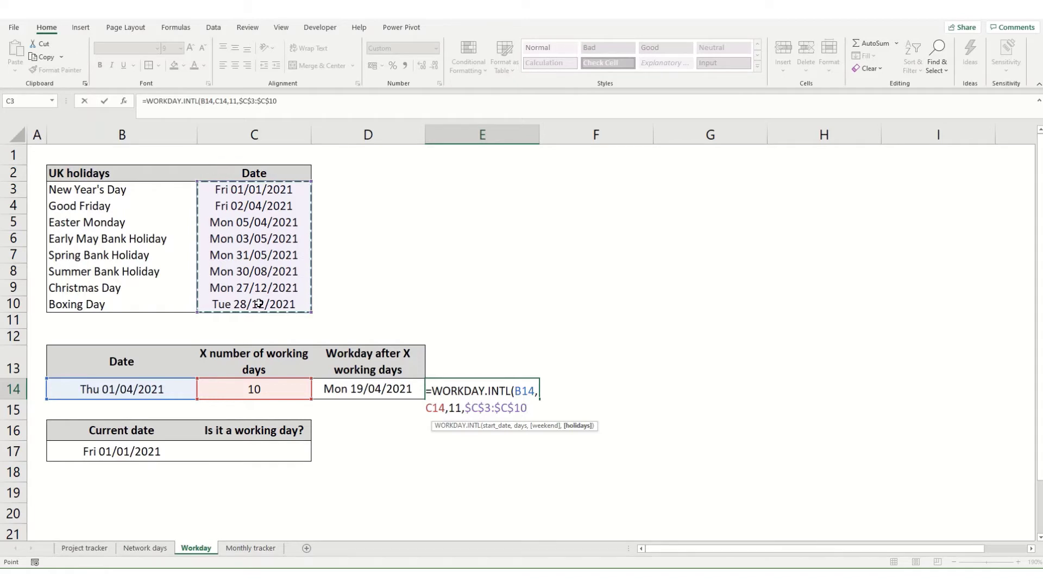
key(Return)
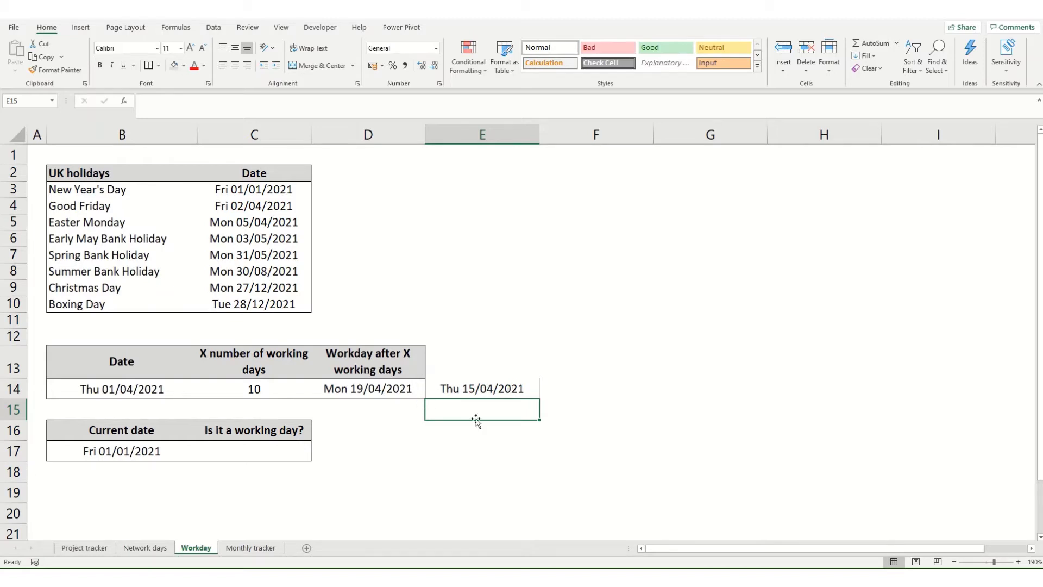
key(ctrl+z)
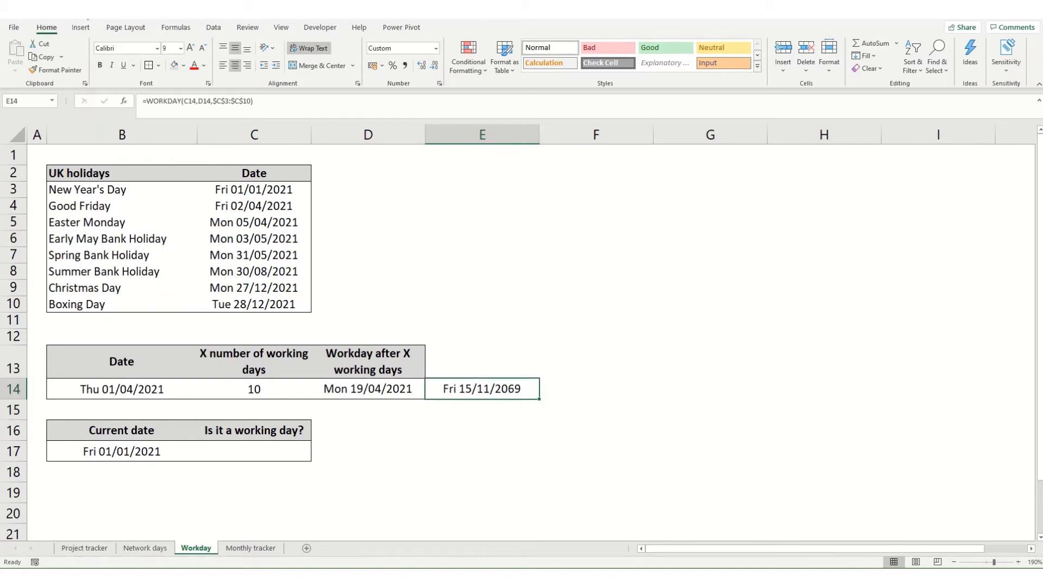
key(ctrl+z)
click(254, 451)
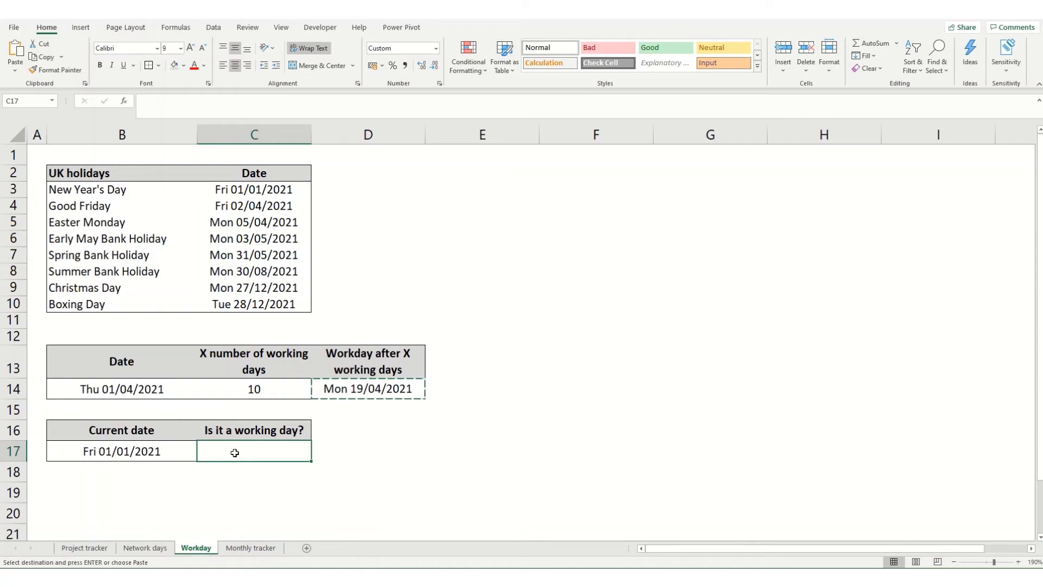
- Enter =WORKDAY(B17-1,1,$C$3:$C$10) in C17
text(=)
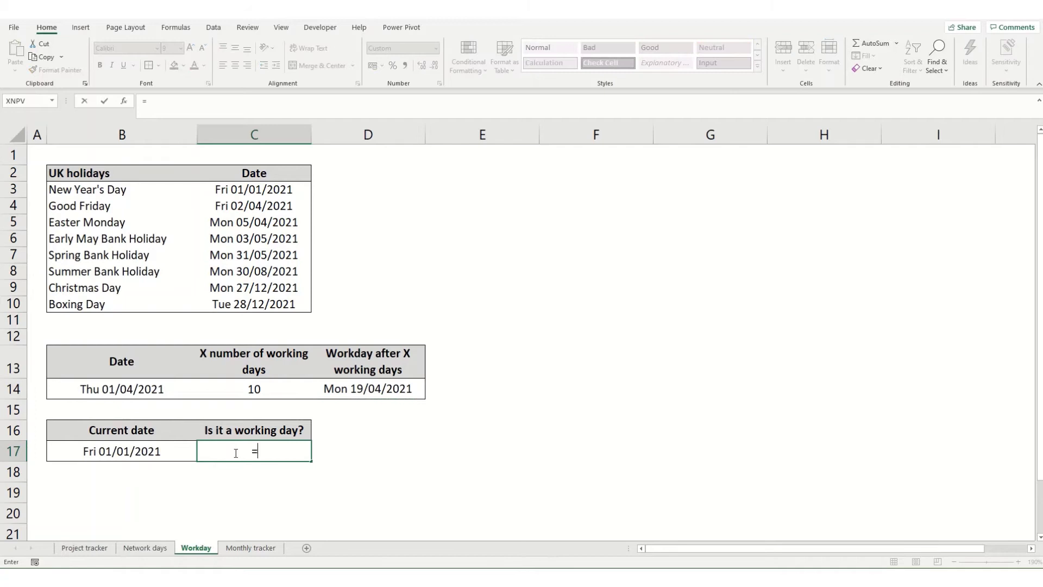
text(workday)
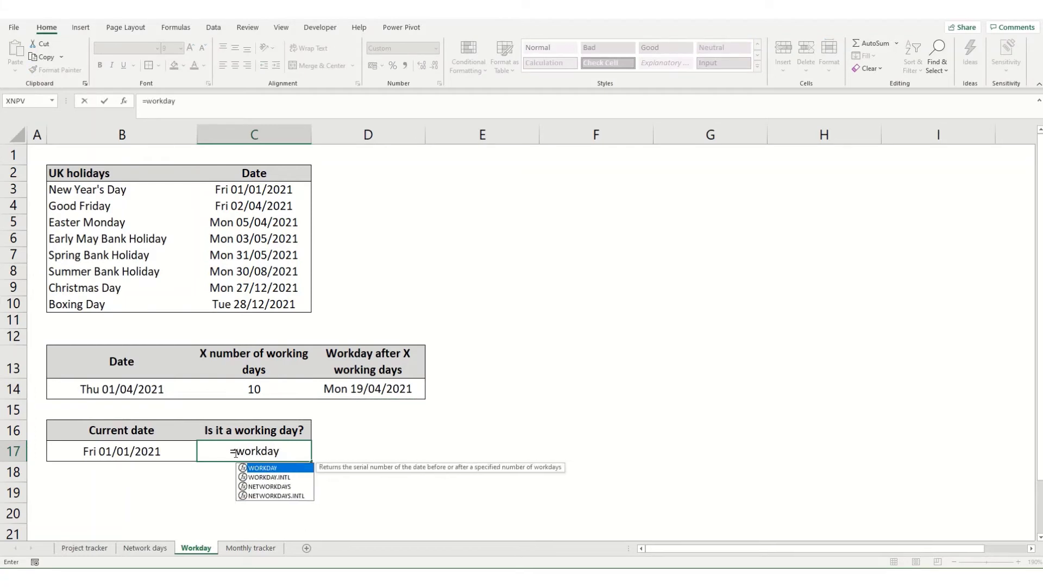
key(Tab)
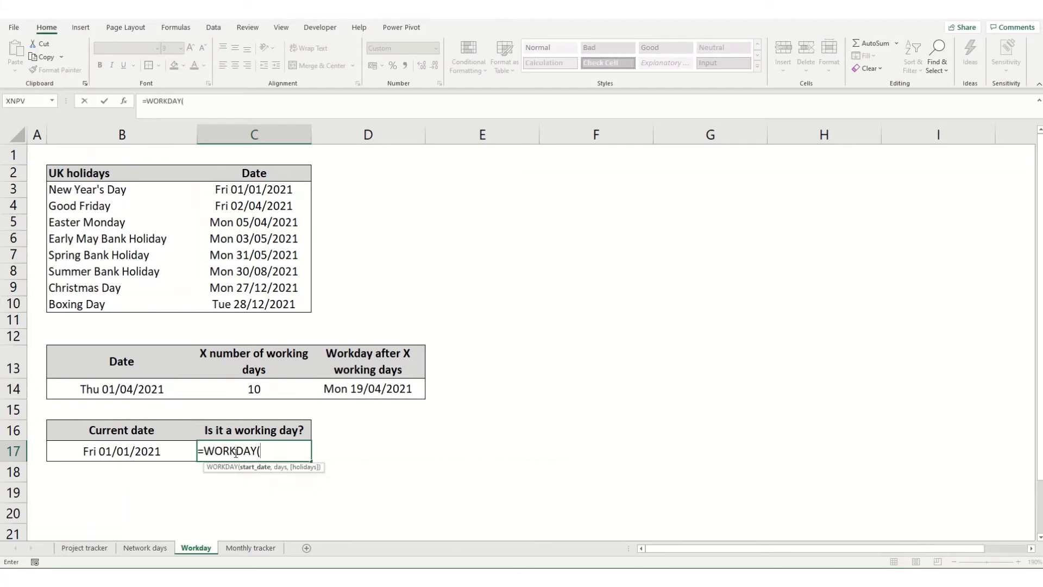
click(130, 453)
text(-)
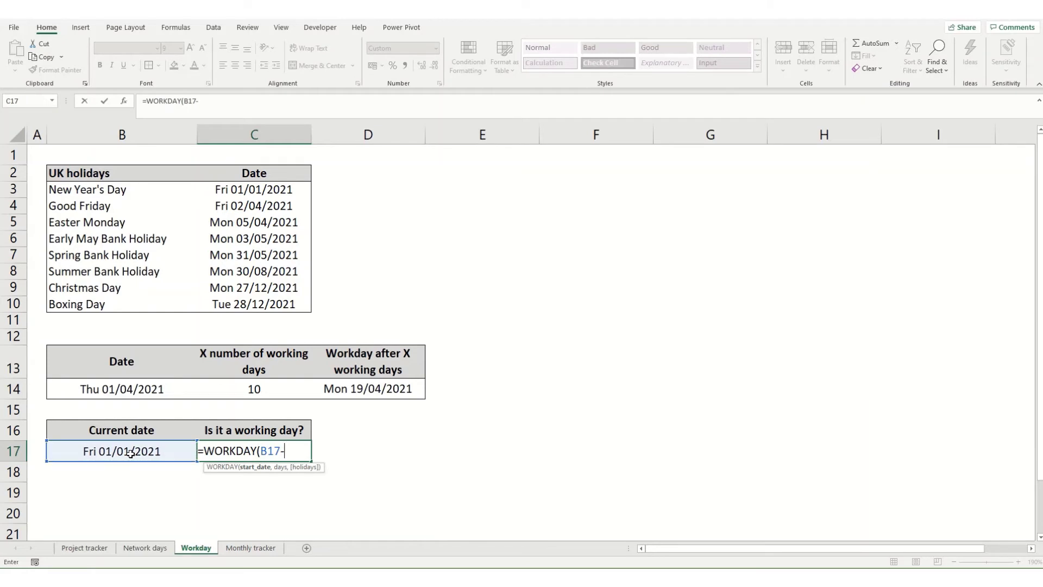
text(1,)
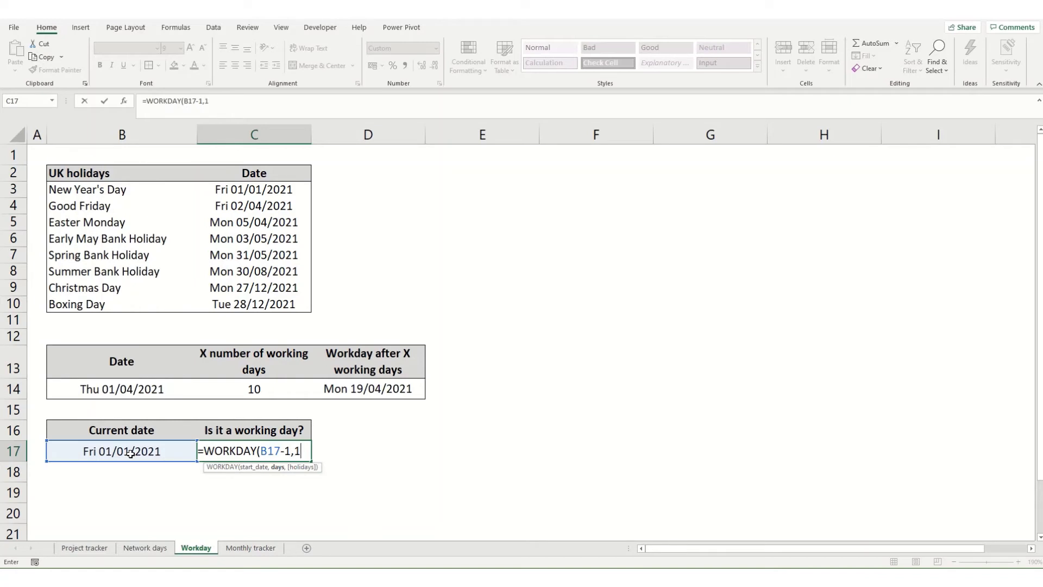
text(1,)
drag(231, 187, 241, 301)
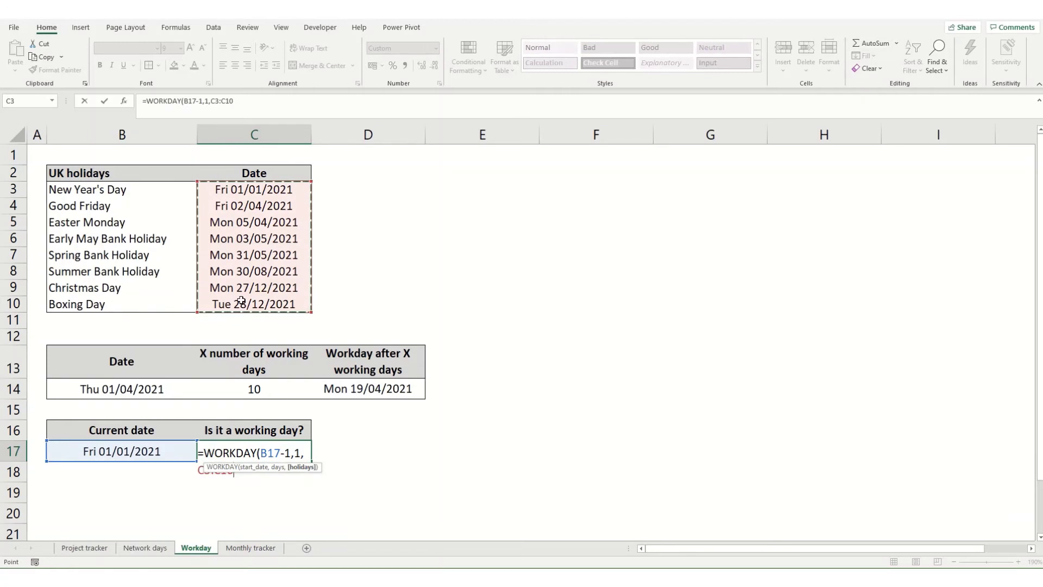
key(F4)
key(Return)
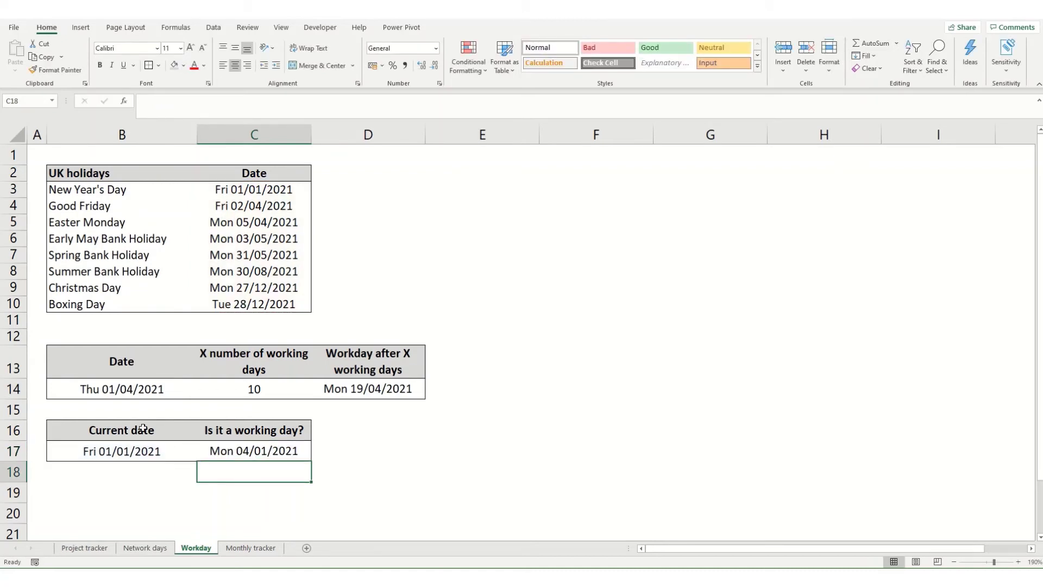
- Append =B17 to C17's formula so it returns FALSE for 01/01/2021
click(217, 454)
click(110, 450)
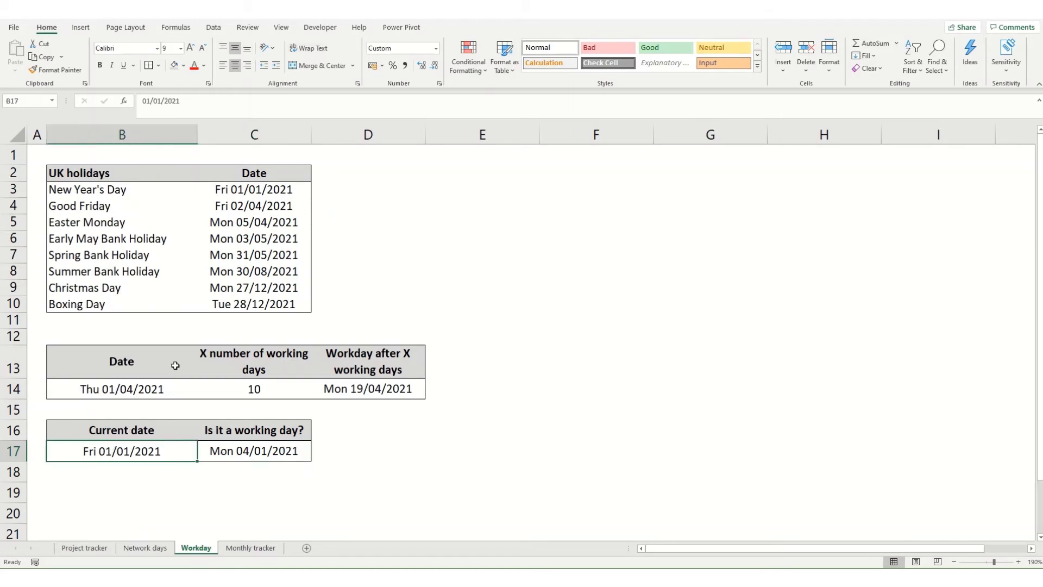
click(277, 188)
click(286, 458)
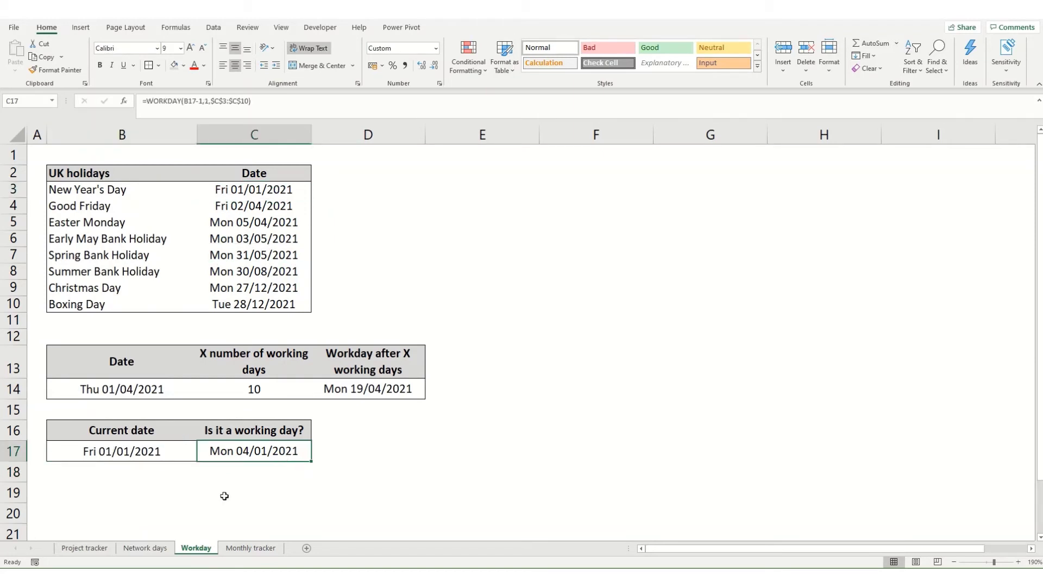
click(260, 105)
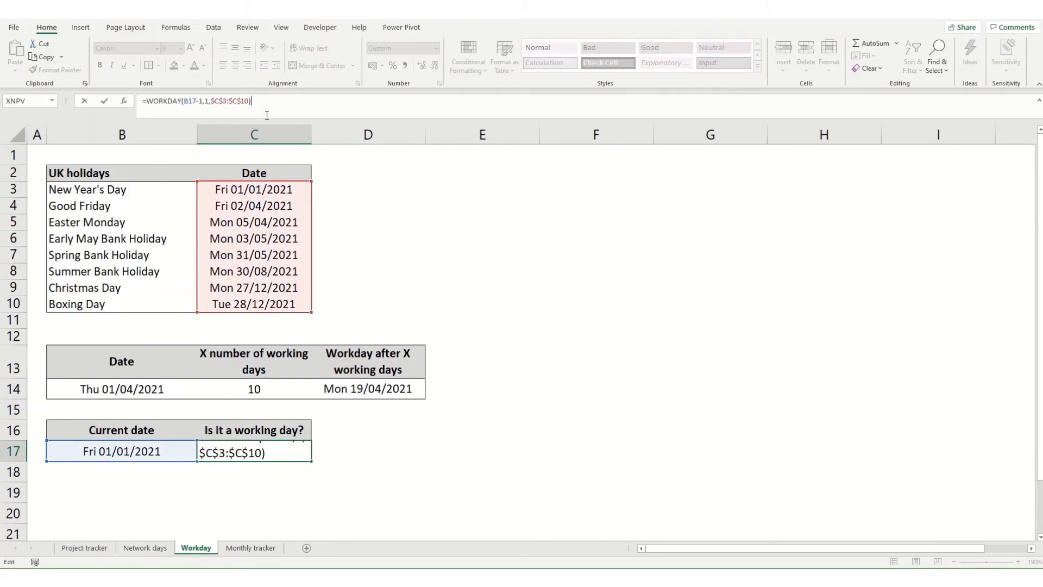
text(=)
click(148, 453)
key(Return)
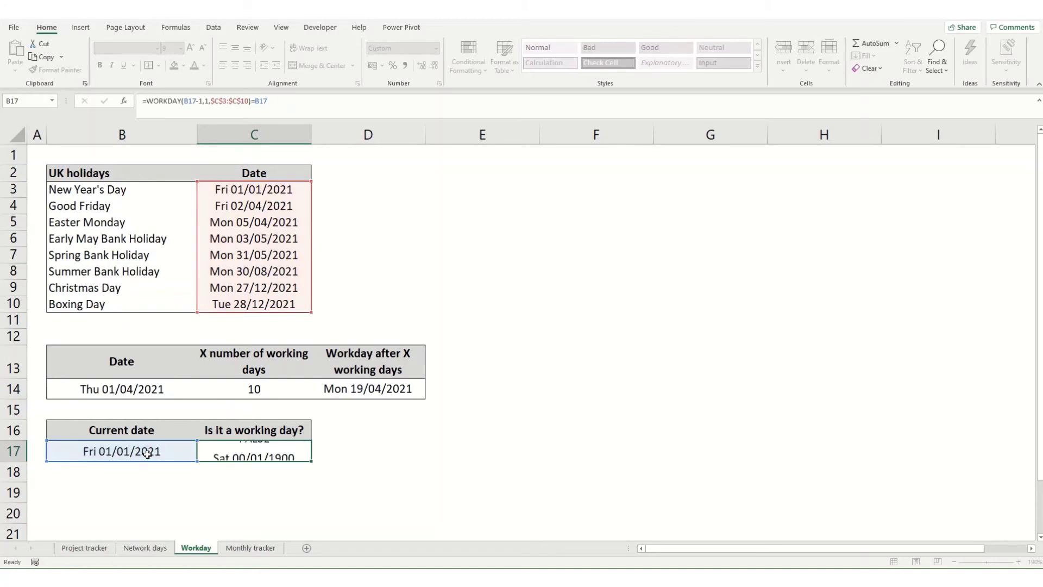
- Test with 04/01/2021 in B17, then undo back to 01/01/2021
click(142, 450)
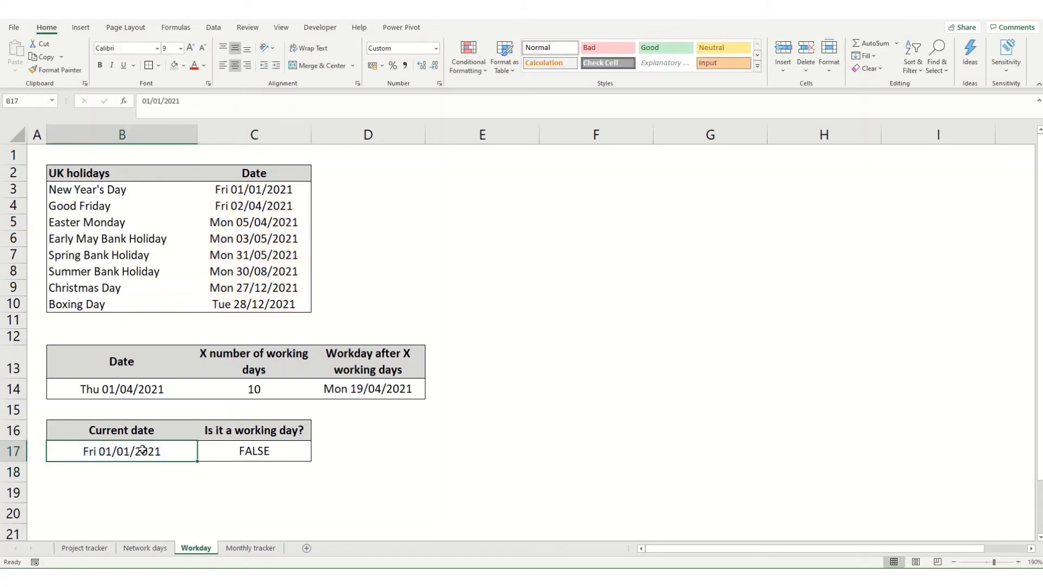
text(04/)
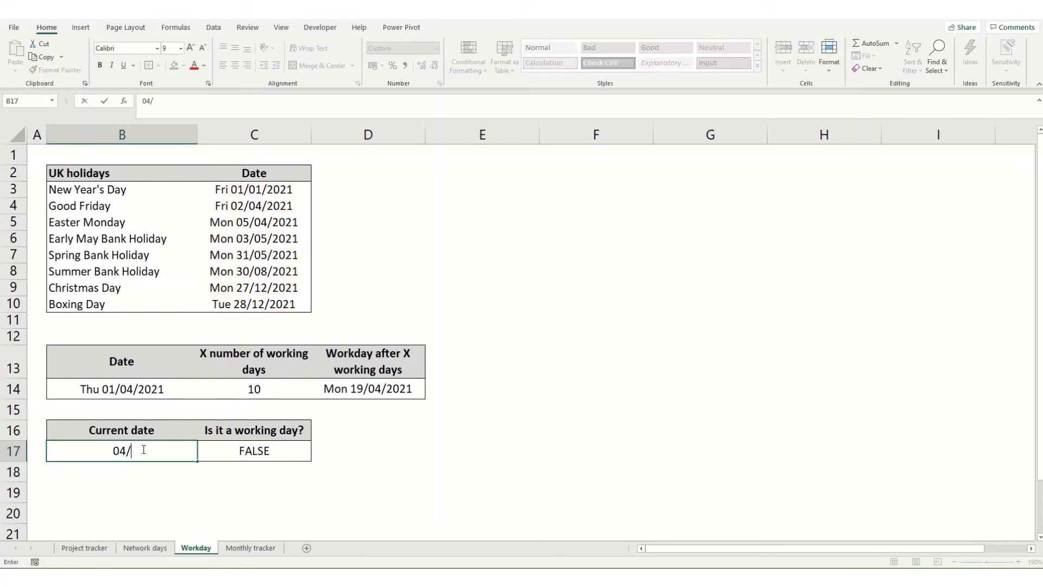
text(01/2021)
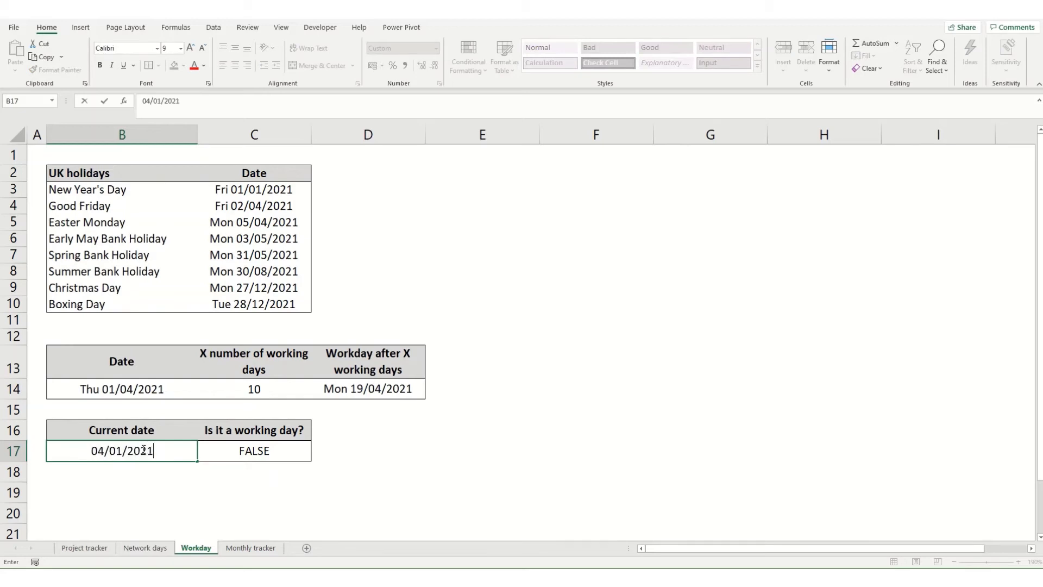
key(Return)
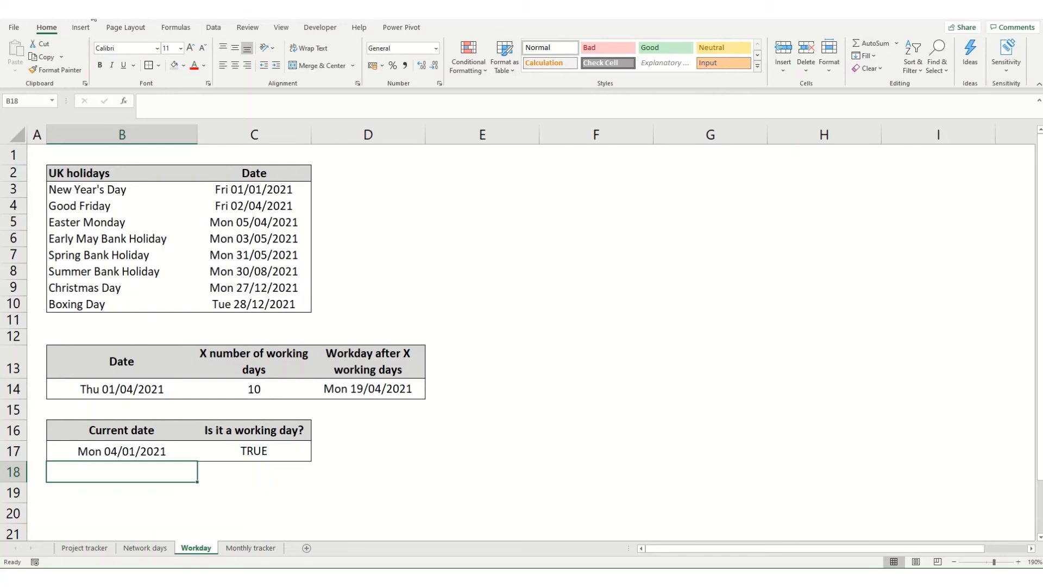
key(ctrl+z)
scroll(364, 412, down, 3)
drag(80, 298, 233, 306)
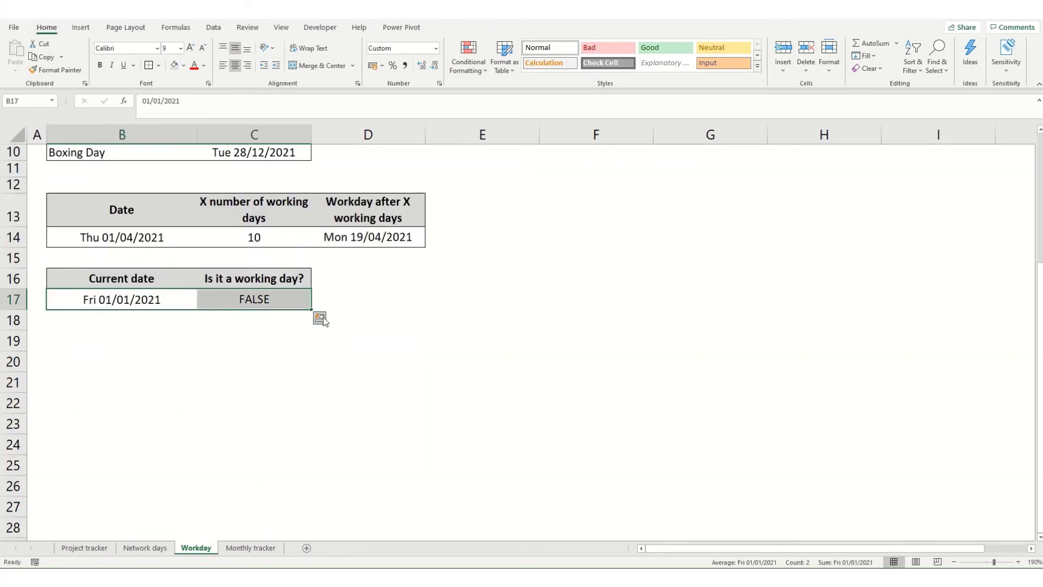
drag(311, 309, 287, 520)
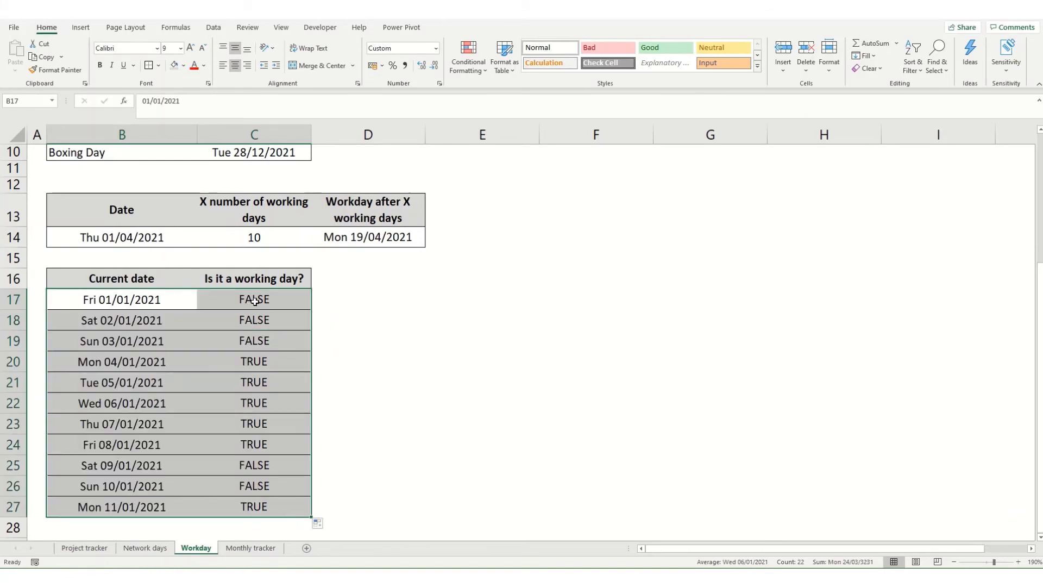
click(118, 299)
click(253, 301)
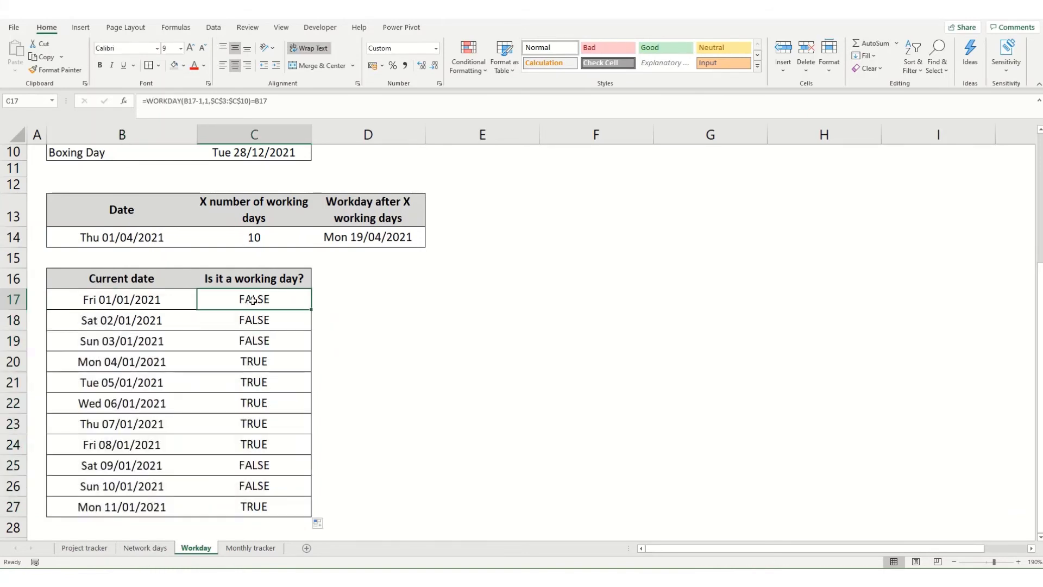
drag(91, 314, 242, 342)
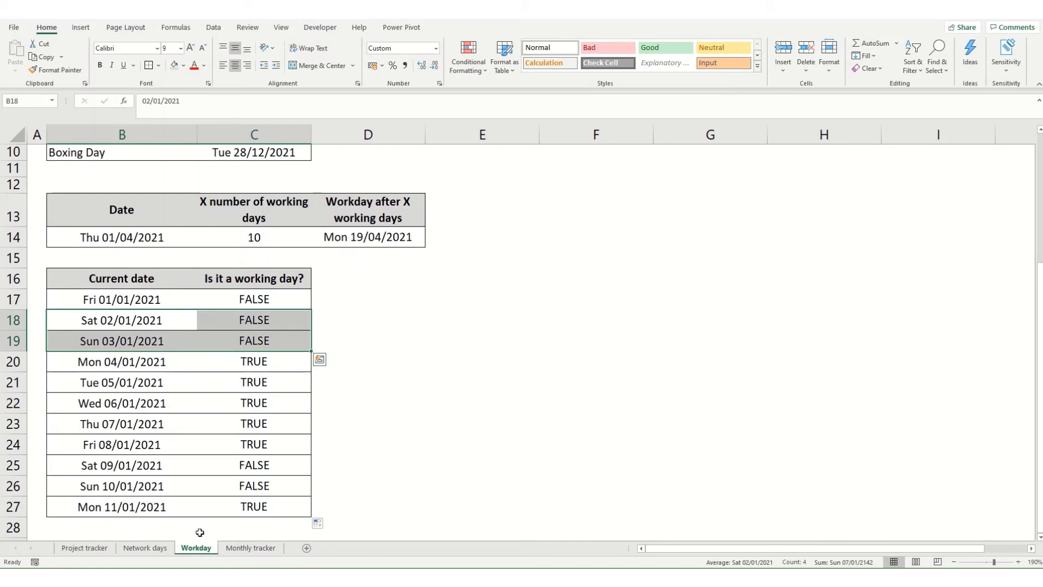
drag(136, 368, 288, 441)
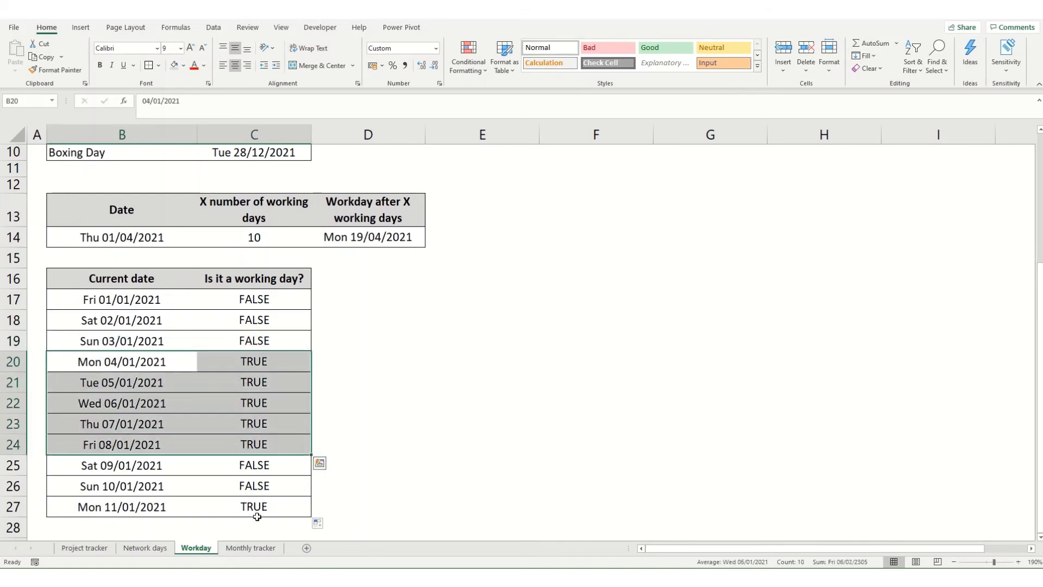
drag(96, 471, 252, 485)
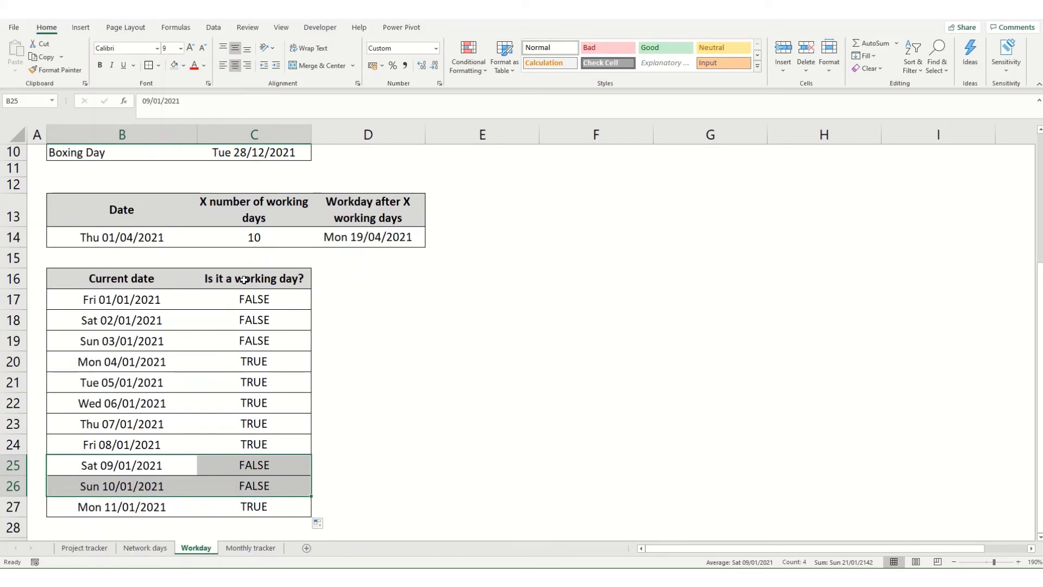
scroll(89, 338, up, 1)
scroll(89, 338, up, 3)
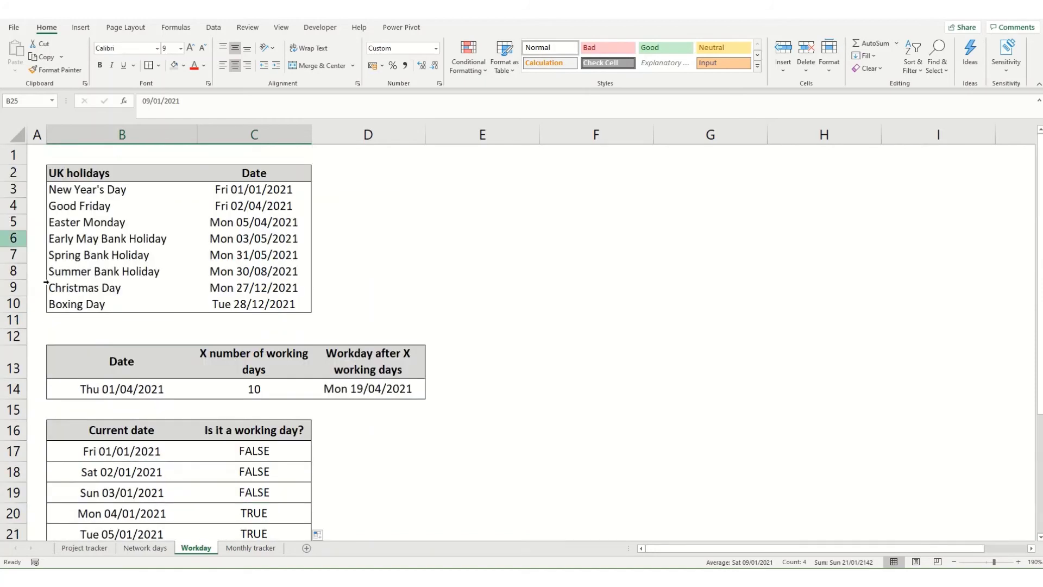
scroll(239, 245, down, 3)
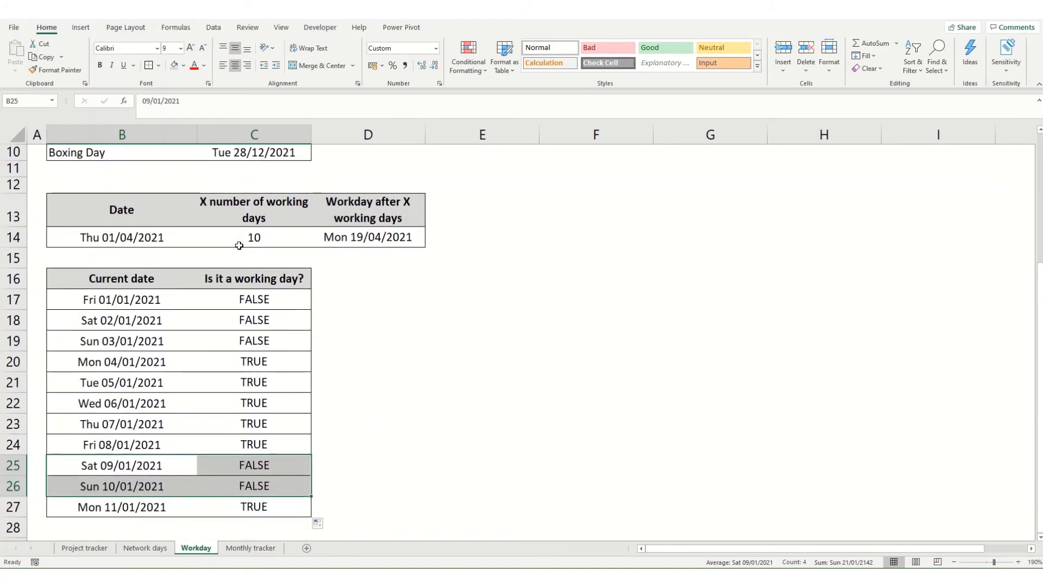
click(302, 307)
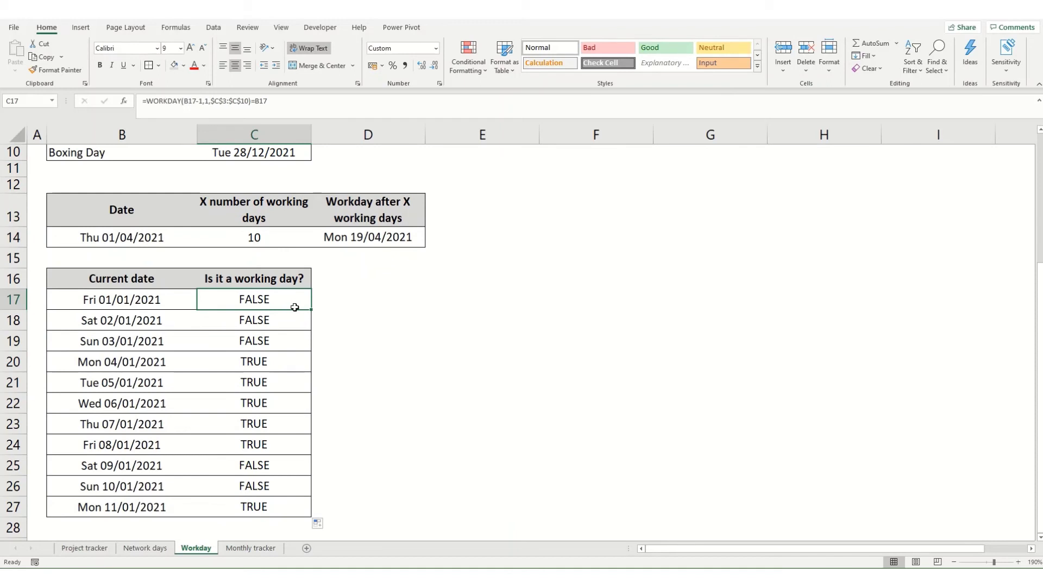
click(173, 103)
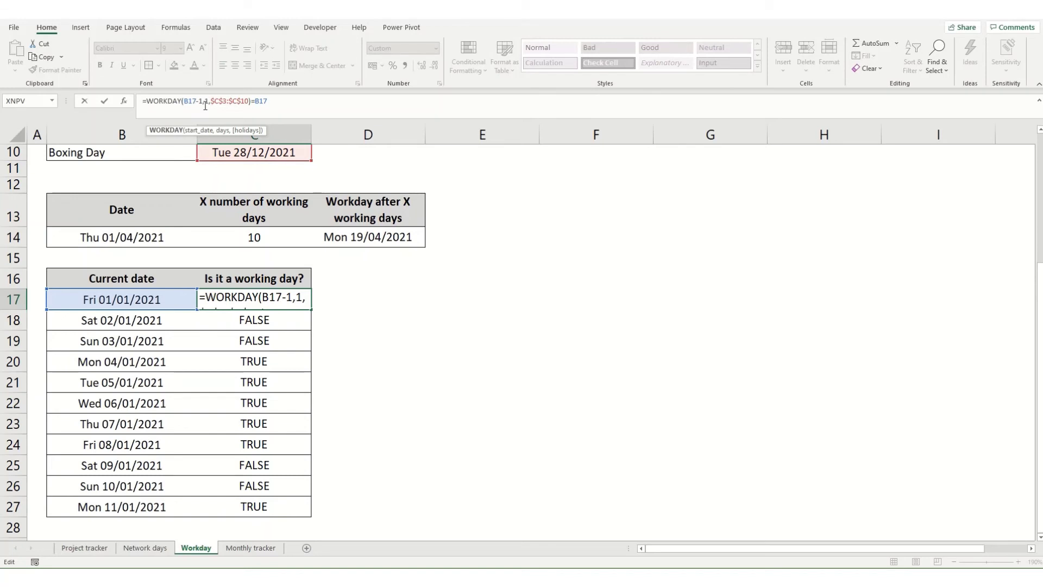
key(Tab)
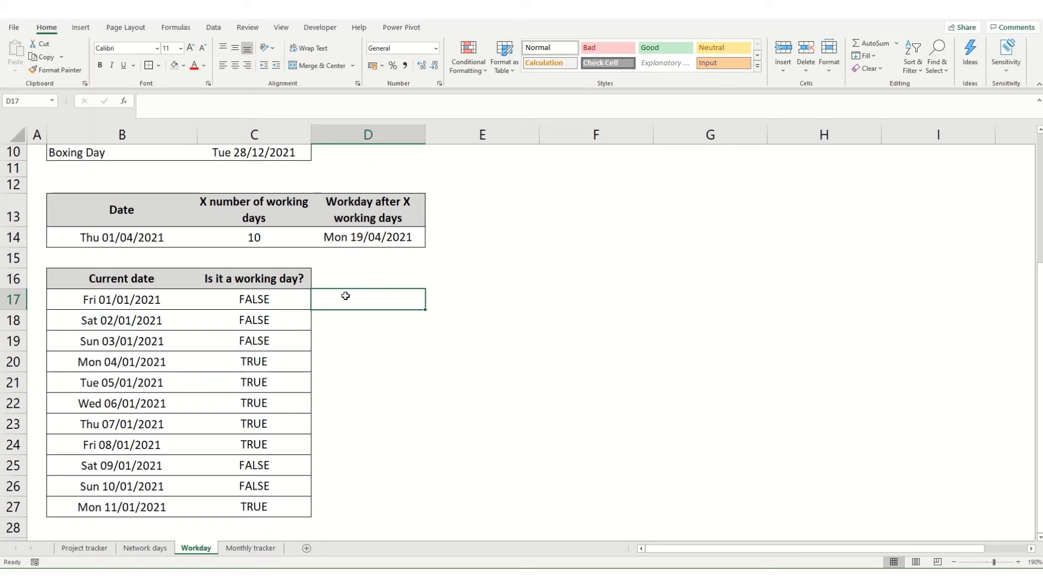
- Copy C16:C27 into column D and clear the pasted values below the header
click(328, 275)
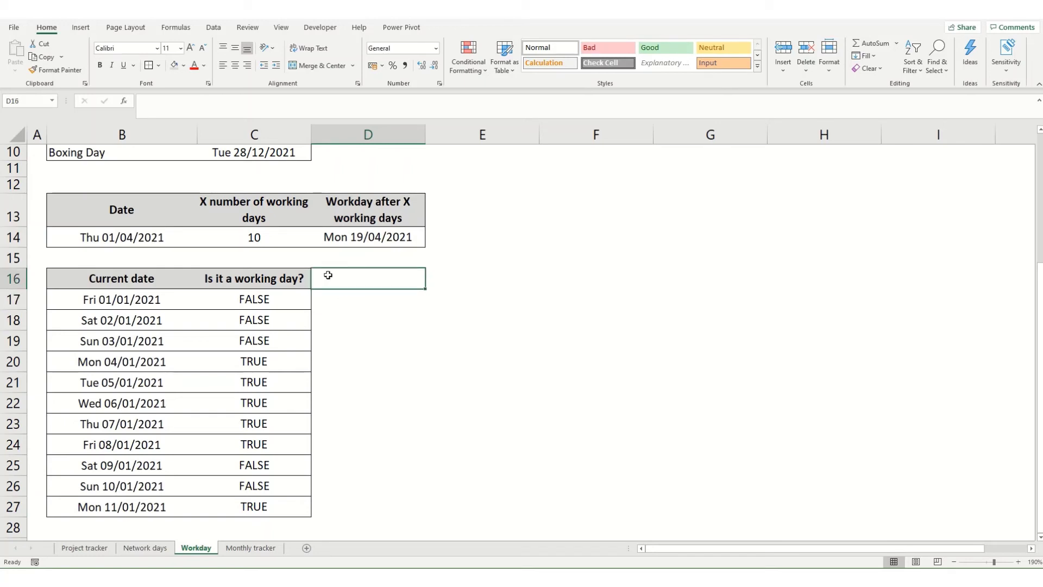
drag(293, 276, 296, 506)
key(ctrl+c)
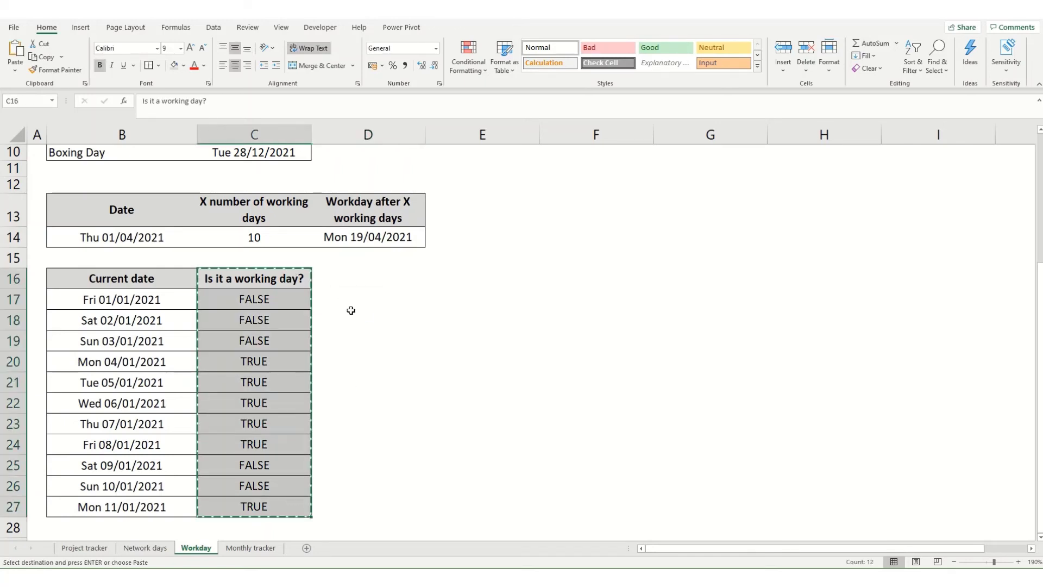
drag(351, 310, 343, 279)
key(ctrl+v)
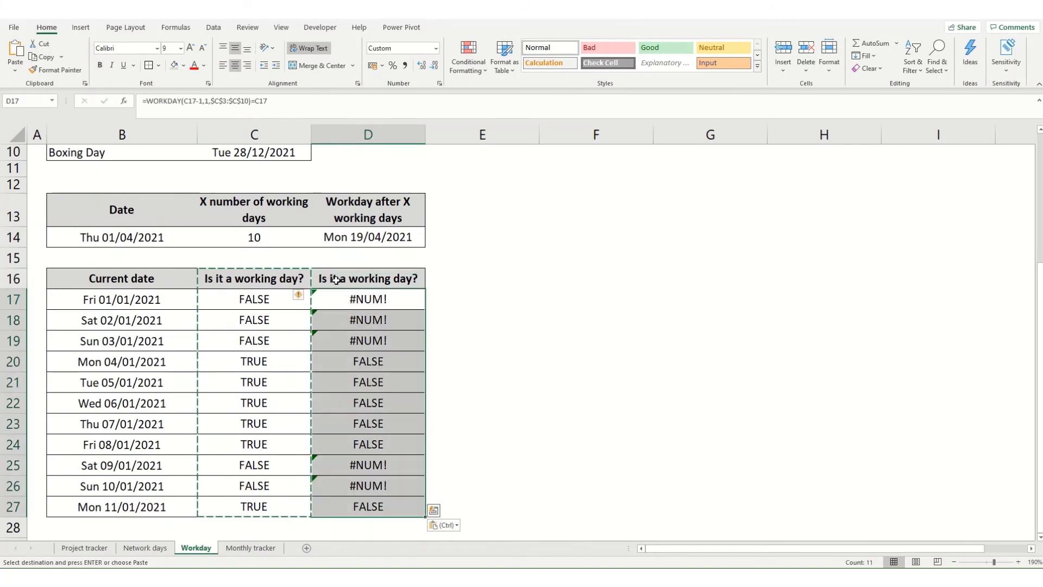
key(Delete)
key(shift+Up)
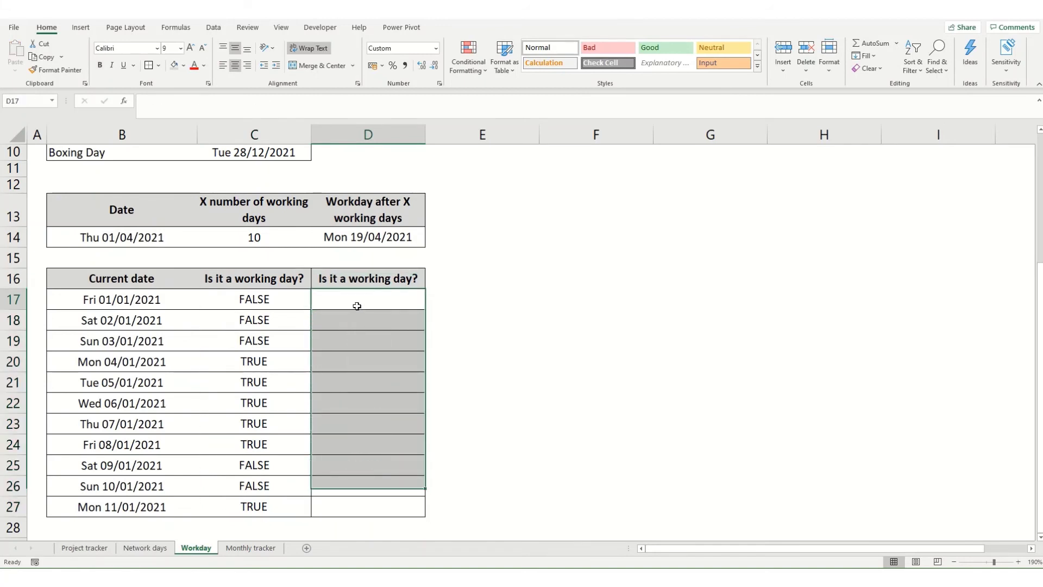
- Title the new D16 header 'Working day?'
click(349, 281)
text(Work)
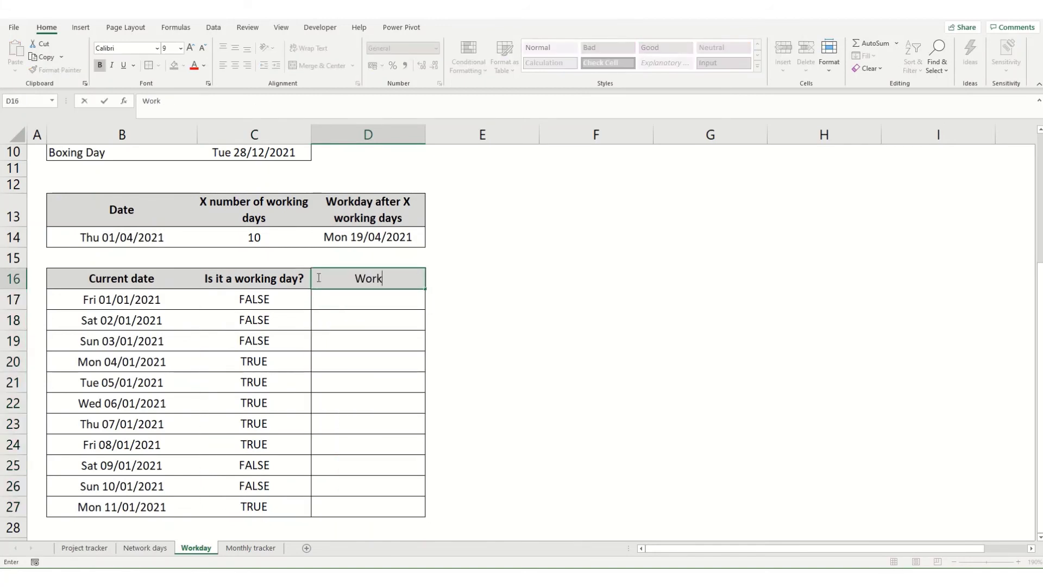
text(ing day?)
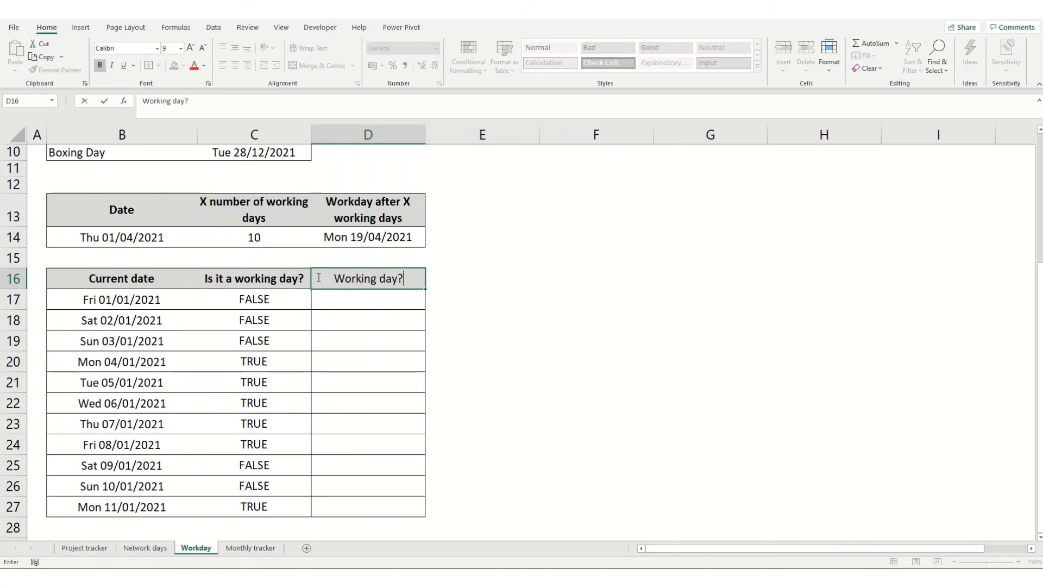
key(Return)
- Enter an IF in D17 wrapping C17's WORKDAY test, returning "Workday" or "Non working day"
click(281, 298)
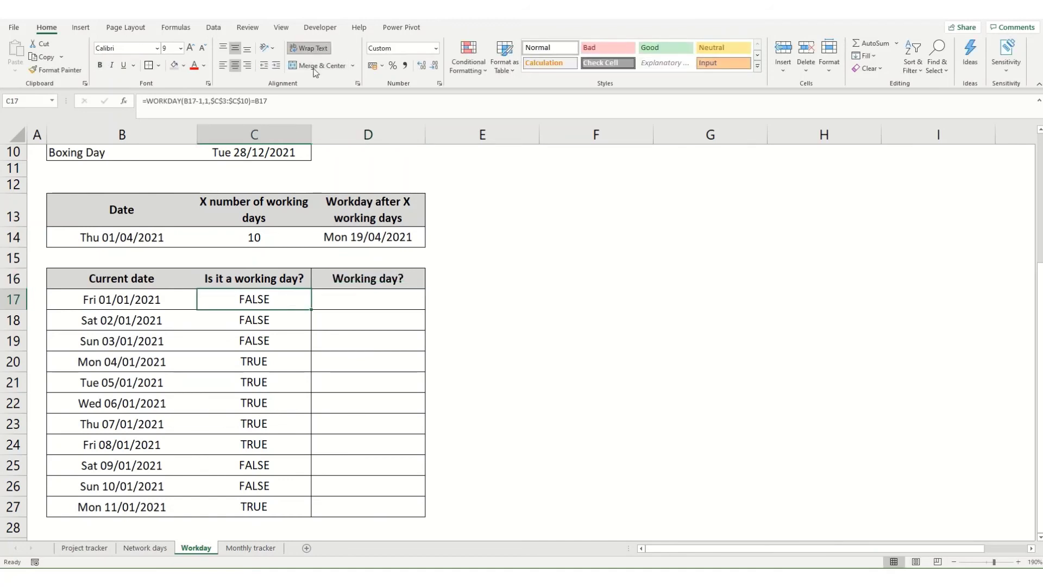
click(257, 102)
drag(267, 102, 147, 103)
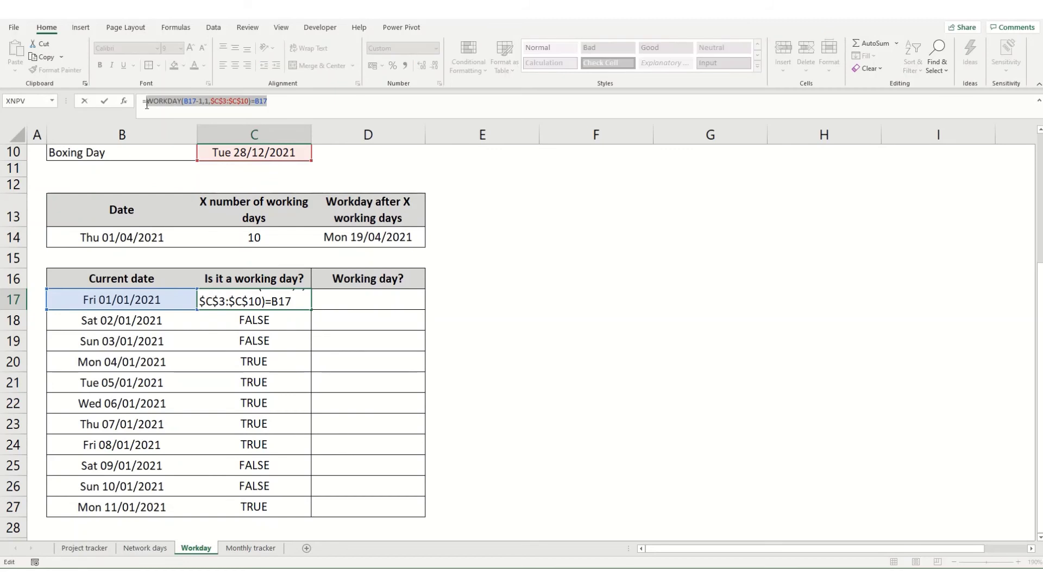
key(ctrl+c)
key(Tab)
text(=if)
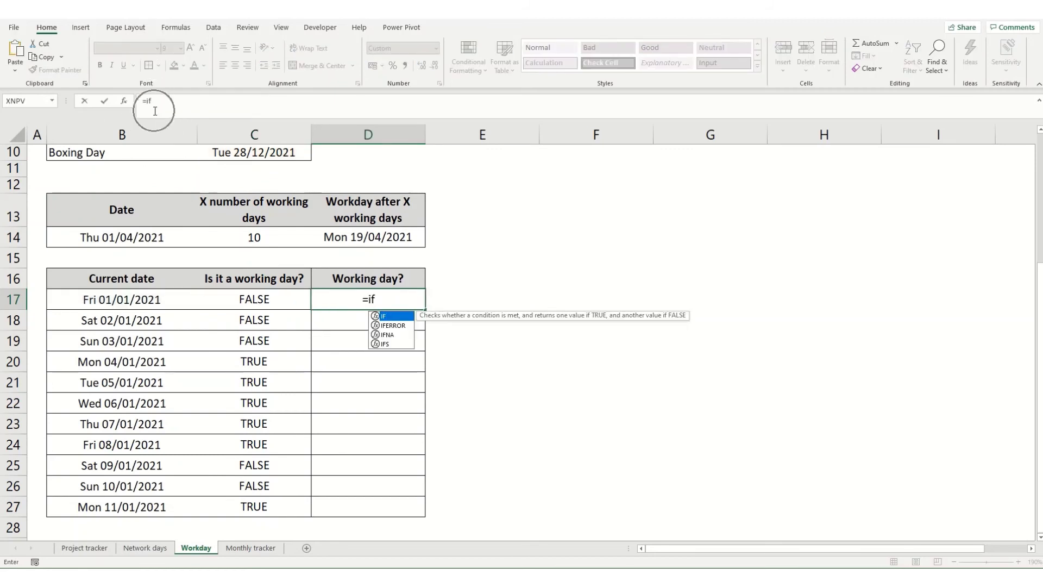
key(Tab)
key(ctrl+v)
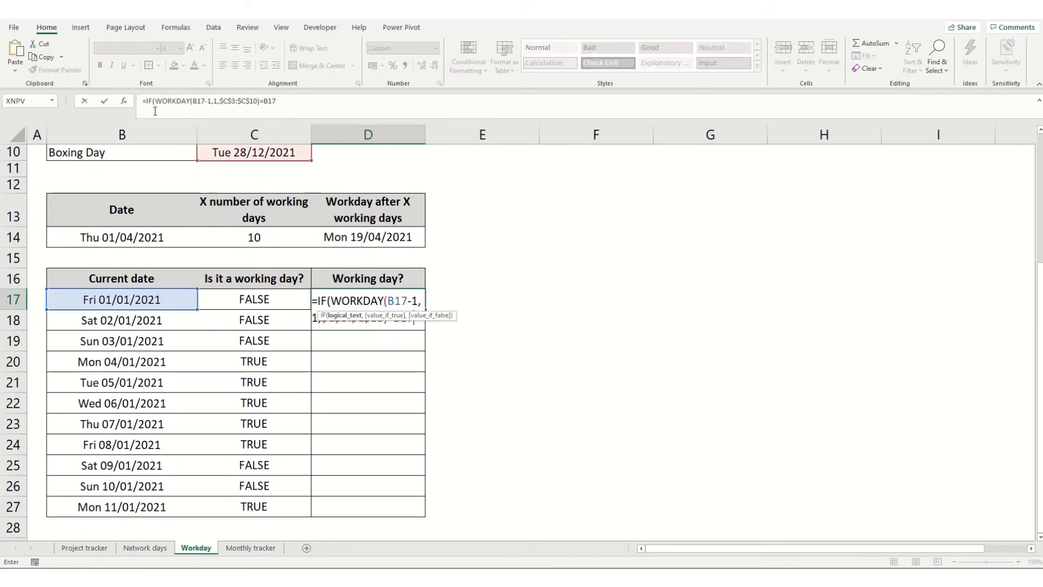
text(,)
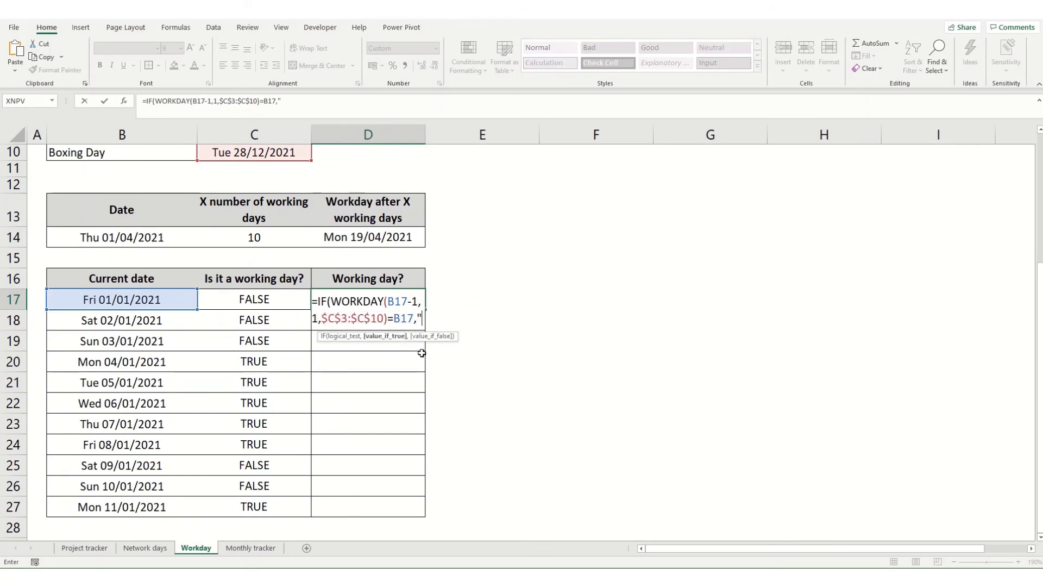
text("Workday",)
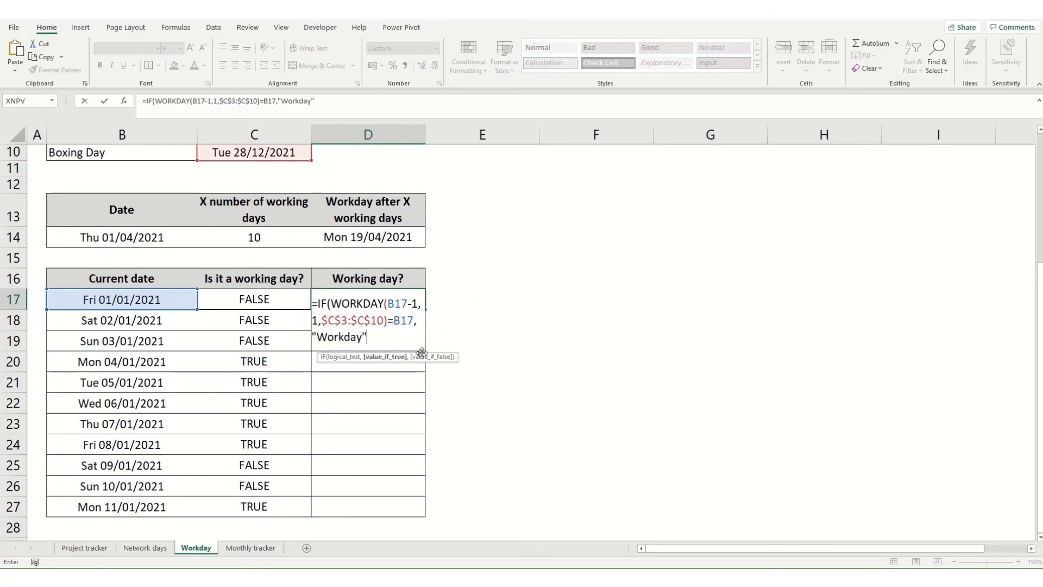
text("Non wo)
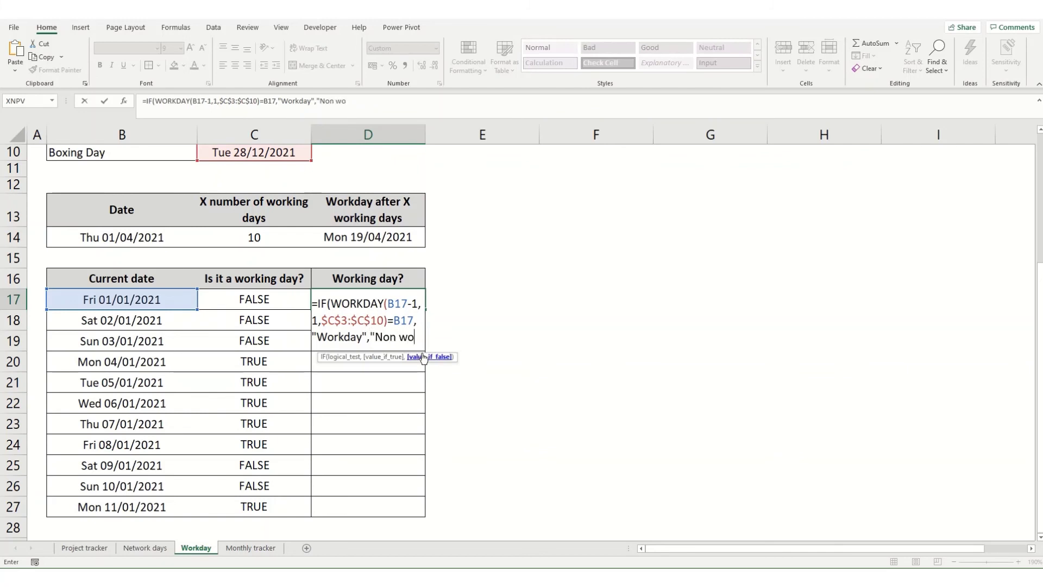
text(rking dy)
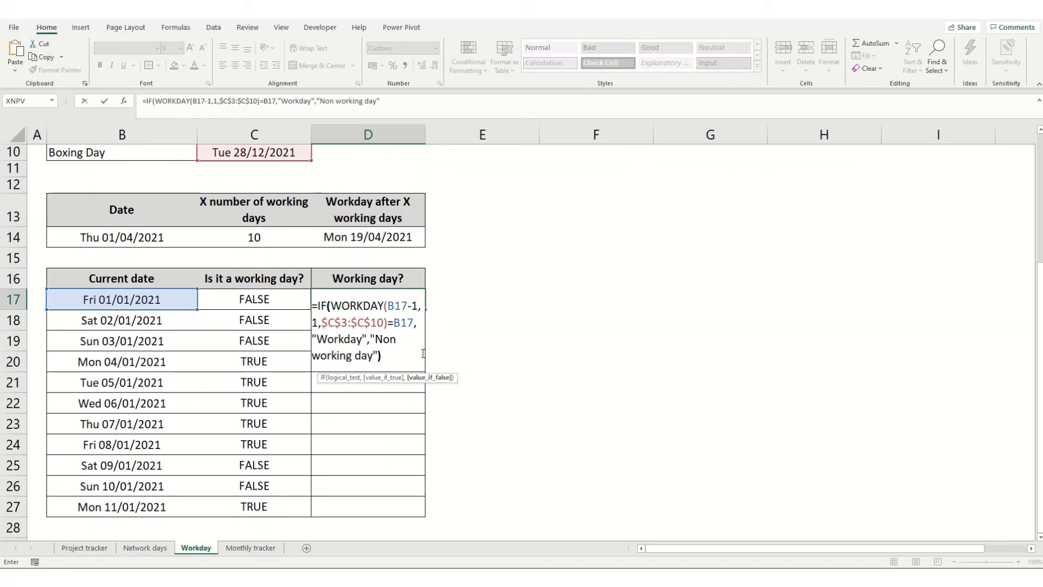
key(Return)
- Fill the D17 IF formula down to D27
click(411, 302)
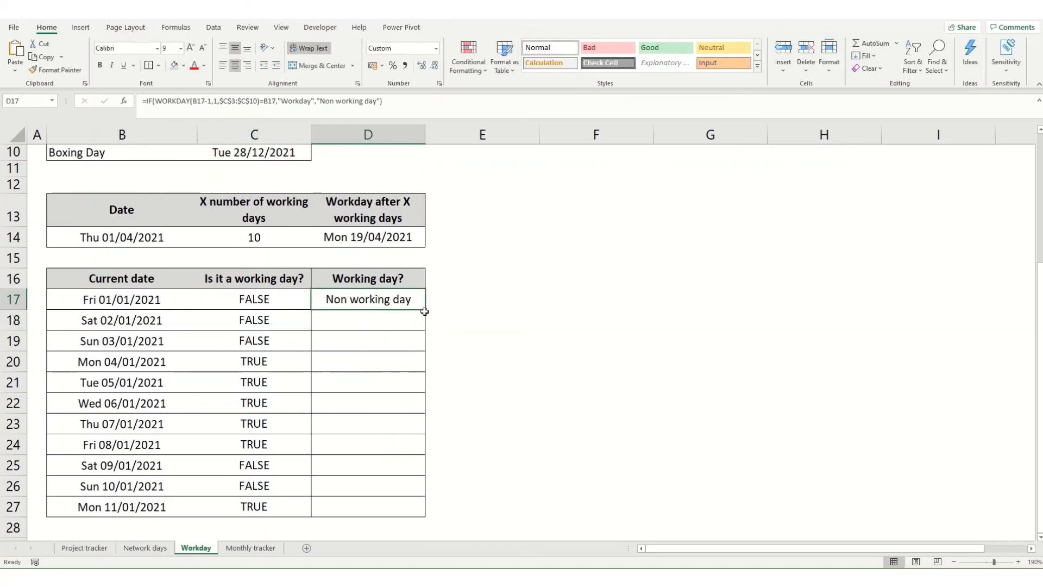
drag(427, 308, 419, 519)
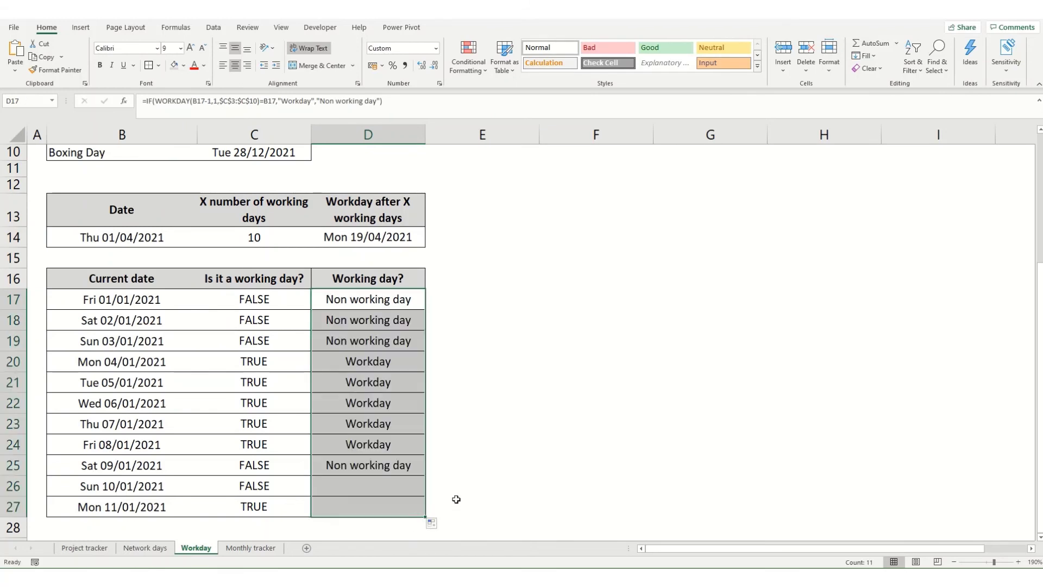
click(478, 443)
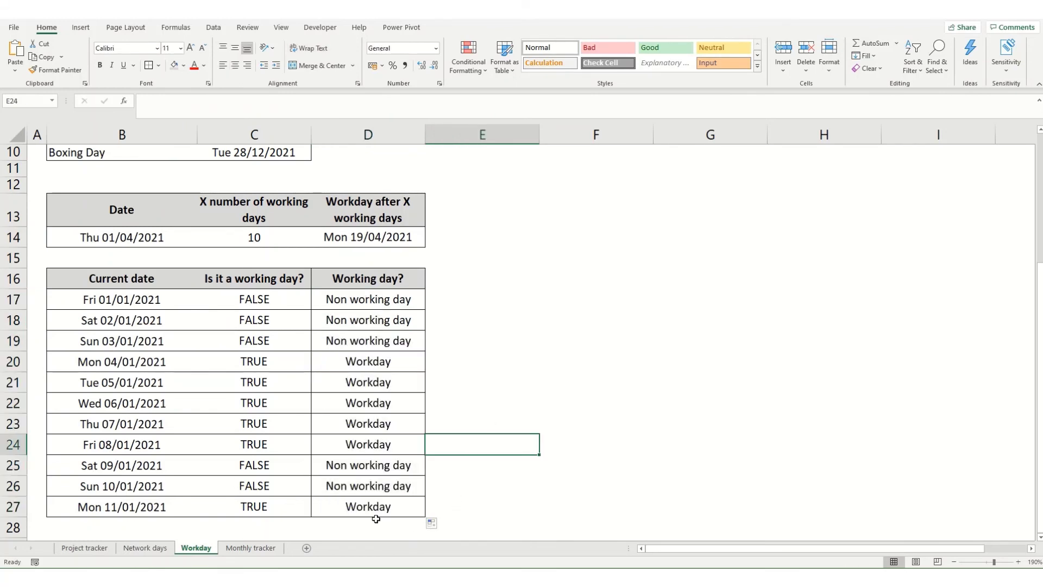
- Enter 5/05/2021 in B17 so C17 shows TRUE and D17 shows Workday
scroll(244, 435, up, 1)
click(117, 345)
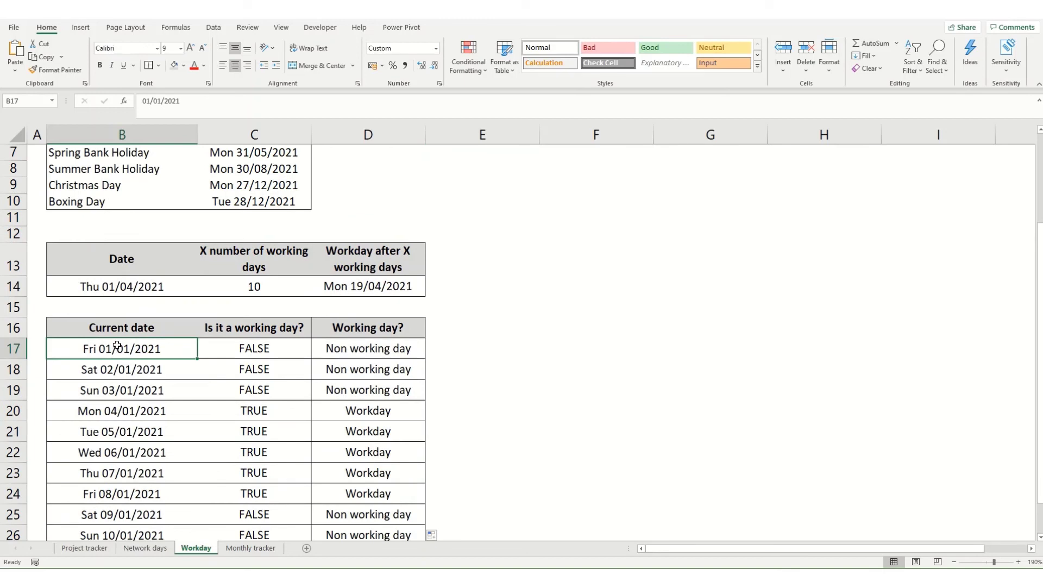
text(5/)
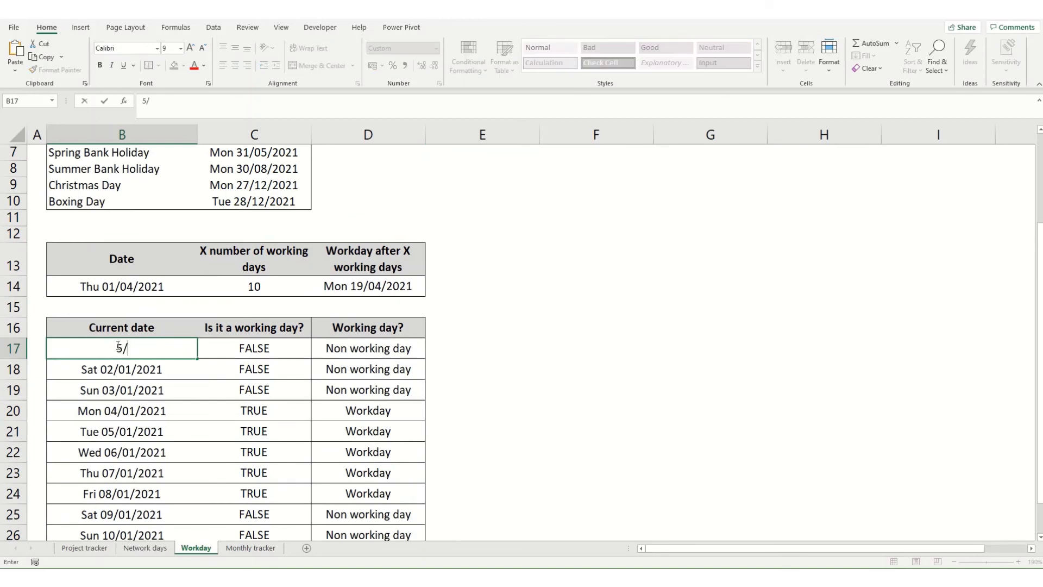
text(05/2021)
key(Return)
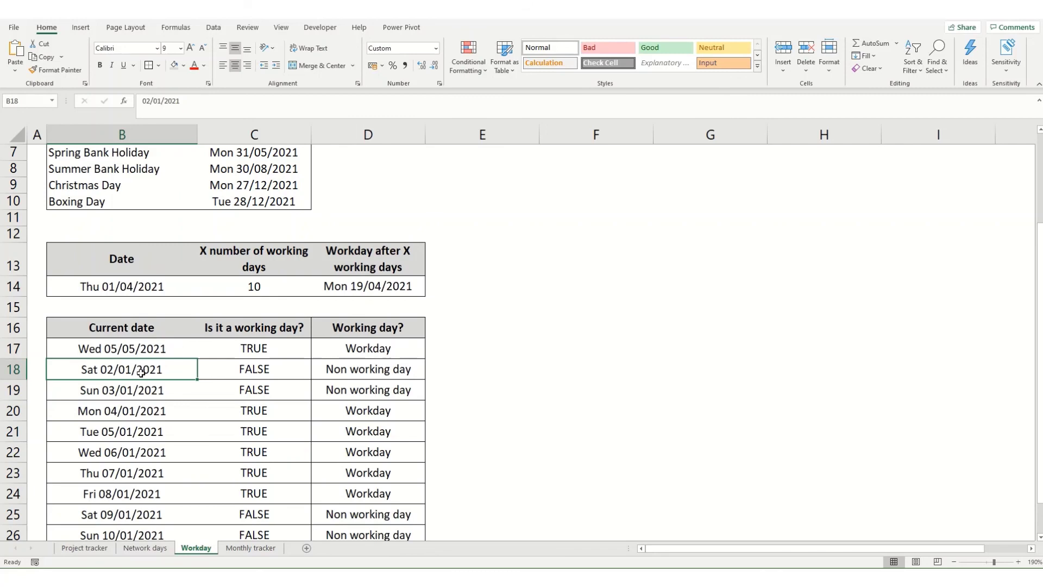
key(Up)
scroll(290, 343, down, 1)
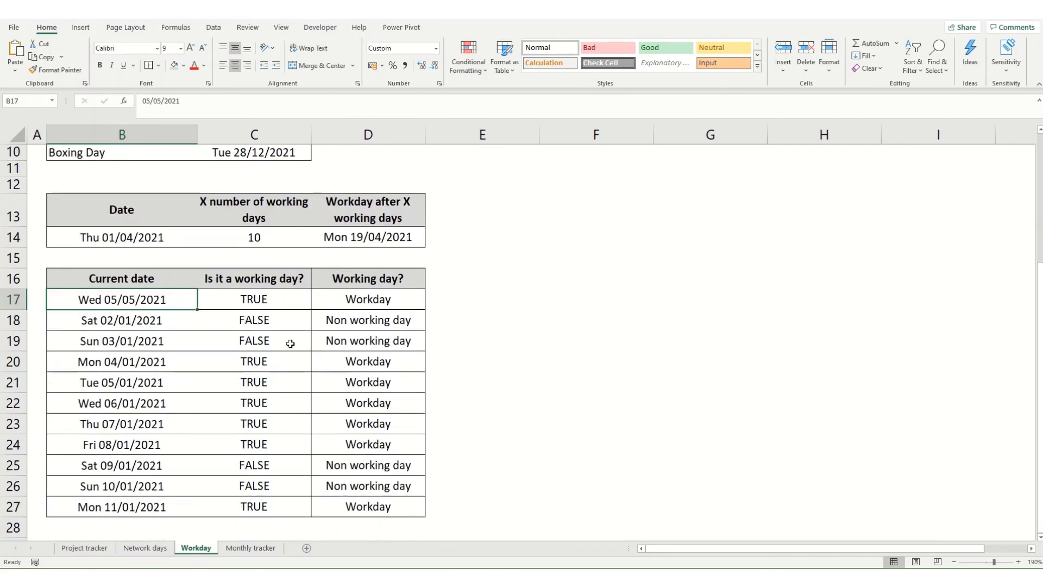